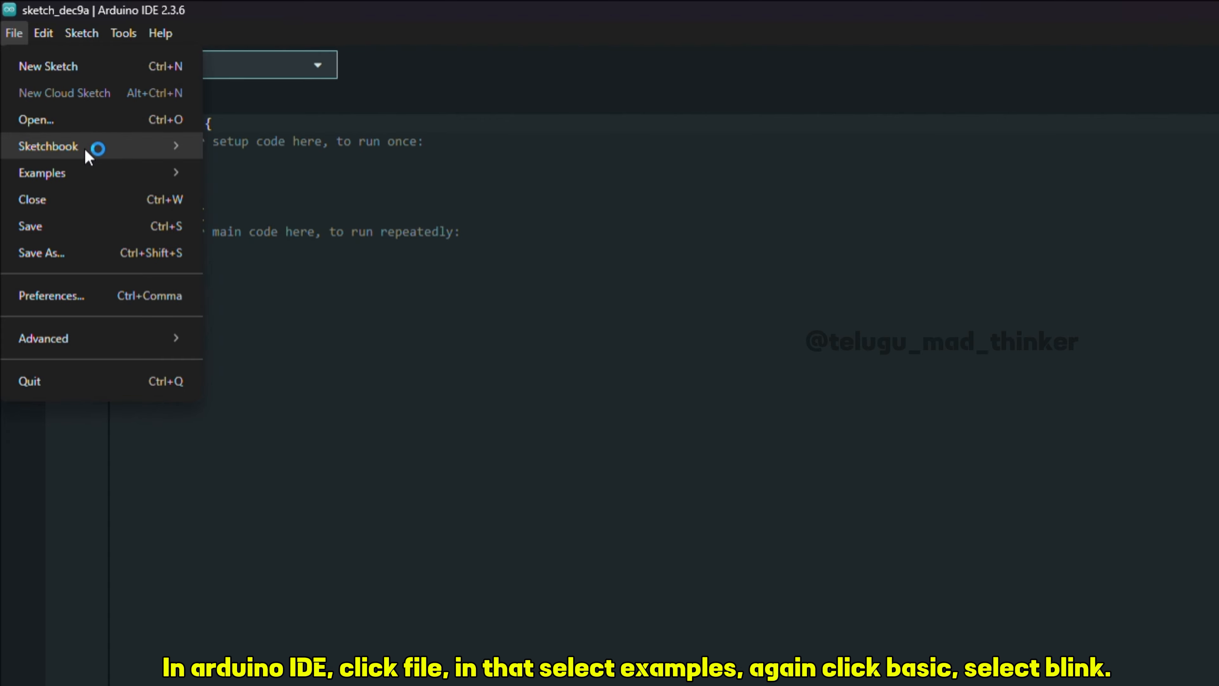
Open the built-in Blink example from the Basics examples and maximize its window.
{"action": "left_click", "coordinate": [104, 173]}
{"action": "left_click", "coordinate": [462, 252]}
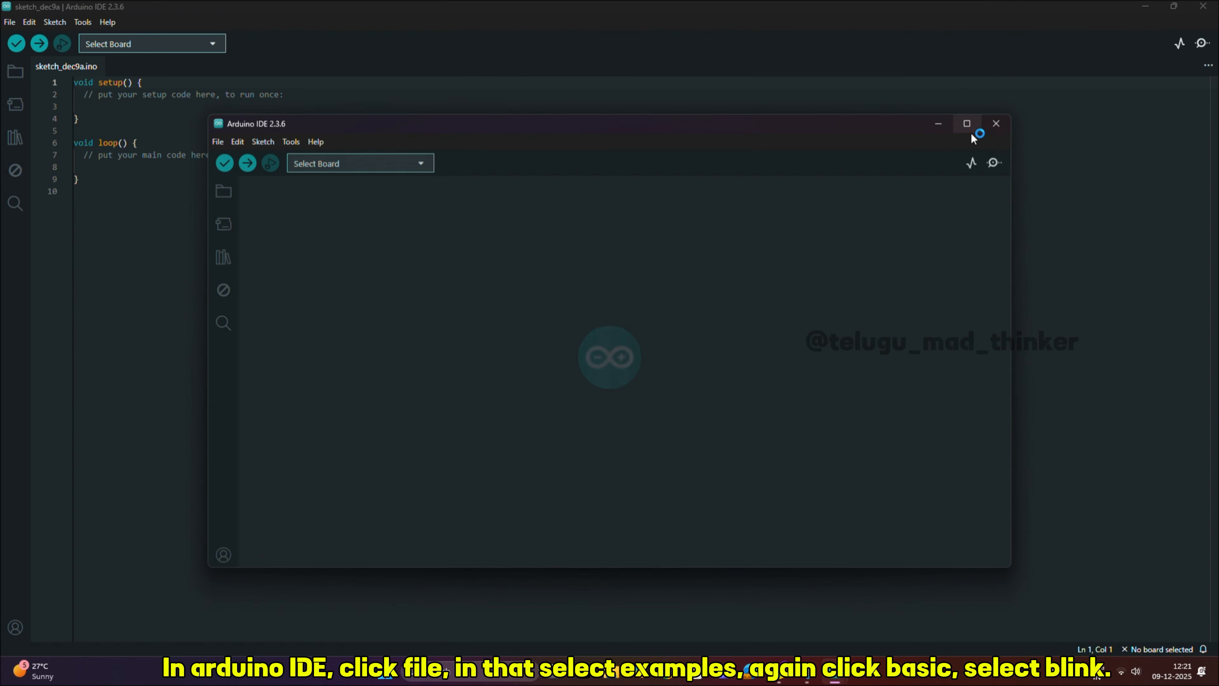
{"action": "left_click", "coordinate": [967, 126]}
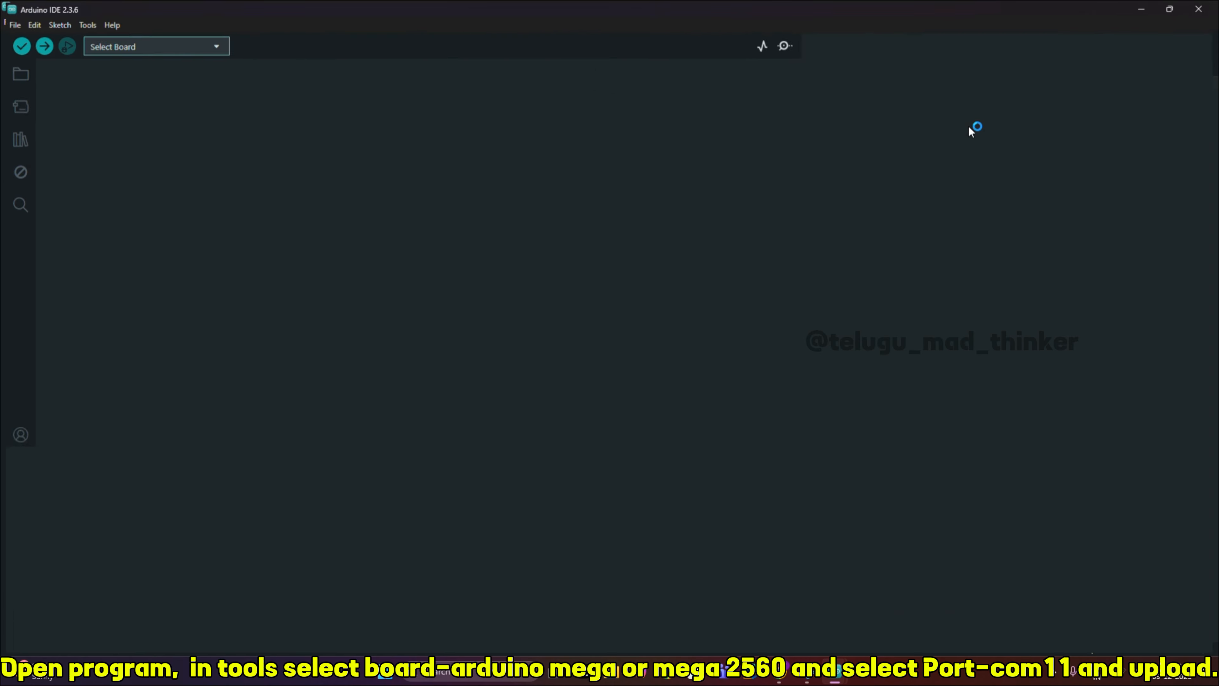
Set the board for the Blink sketch to Arduino Mega or Mega 2560 from the Arduino AVR Boards.
{"action": "left_click", "coordinate": [87, 22]}
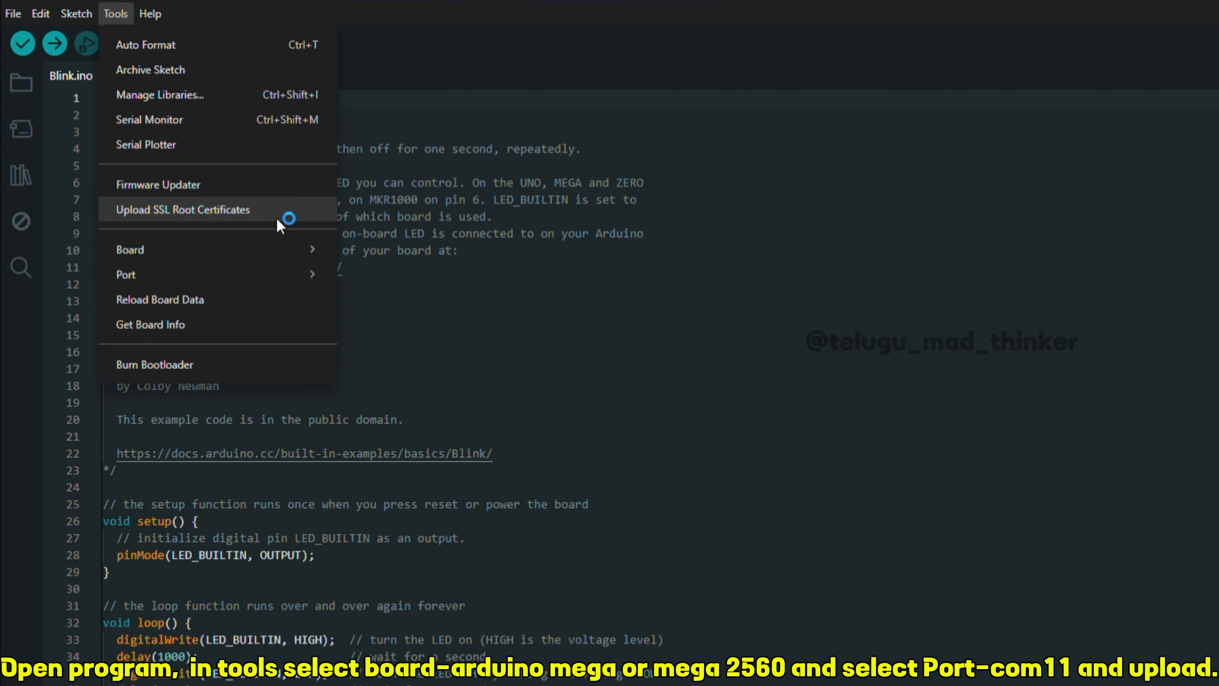
{"action": "mouse_move", "coordinate": [479, 290]}
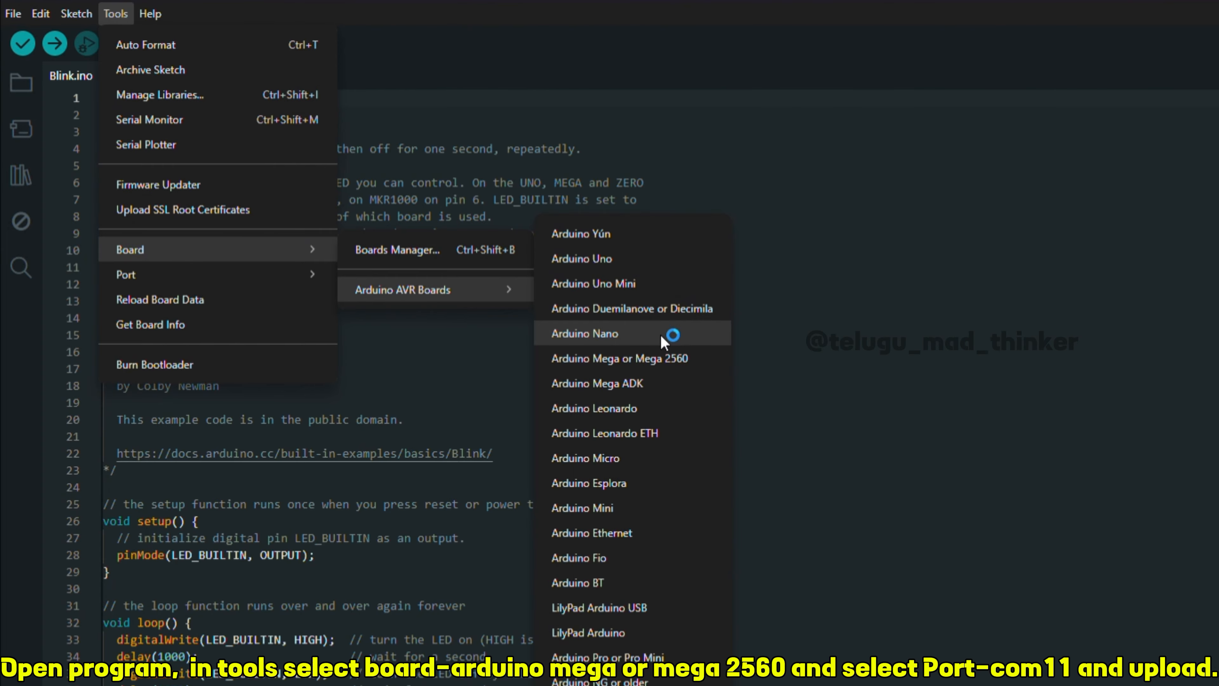
{"action": "left_click", "coordinate": [662, 358]}
Set the serial port to COM11 and try to upload the Blink sketch, reviewing the upload output.
{"action": "left_click", "coordinate": [115, 13]}
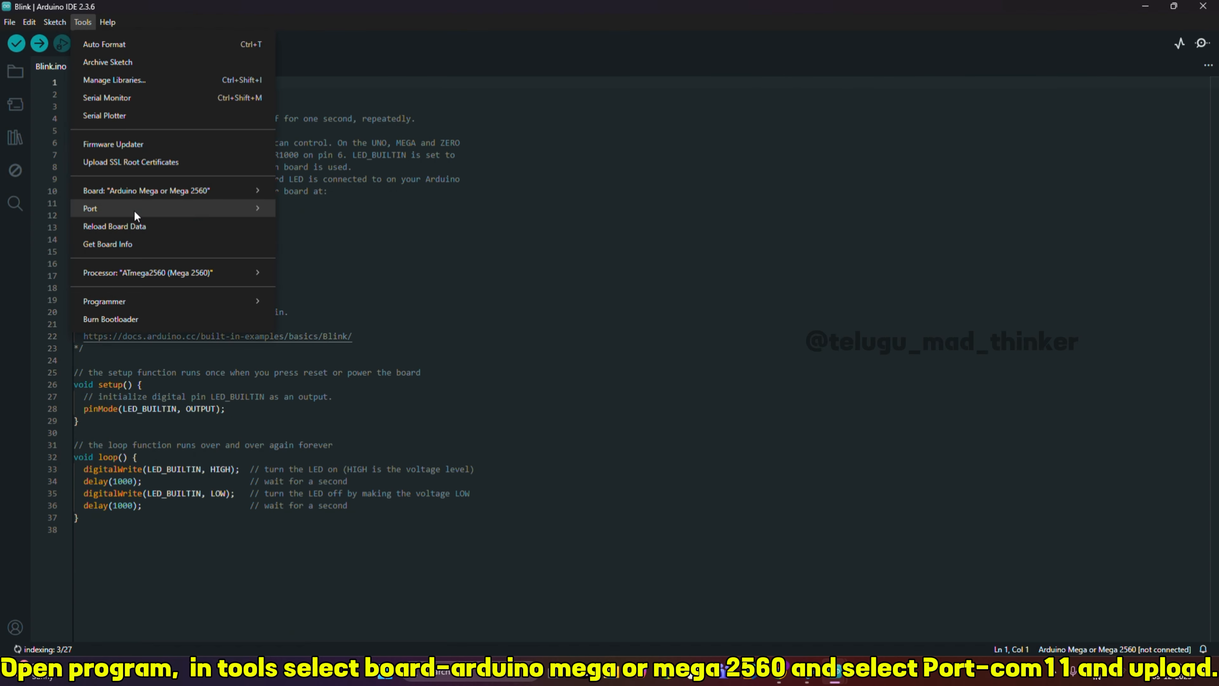
{"action": "left_click", "coordinate": [329, 226]}
{"action": "left_click", "coordinate": [40, 43]}
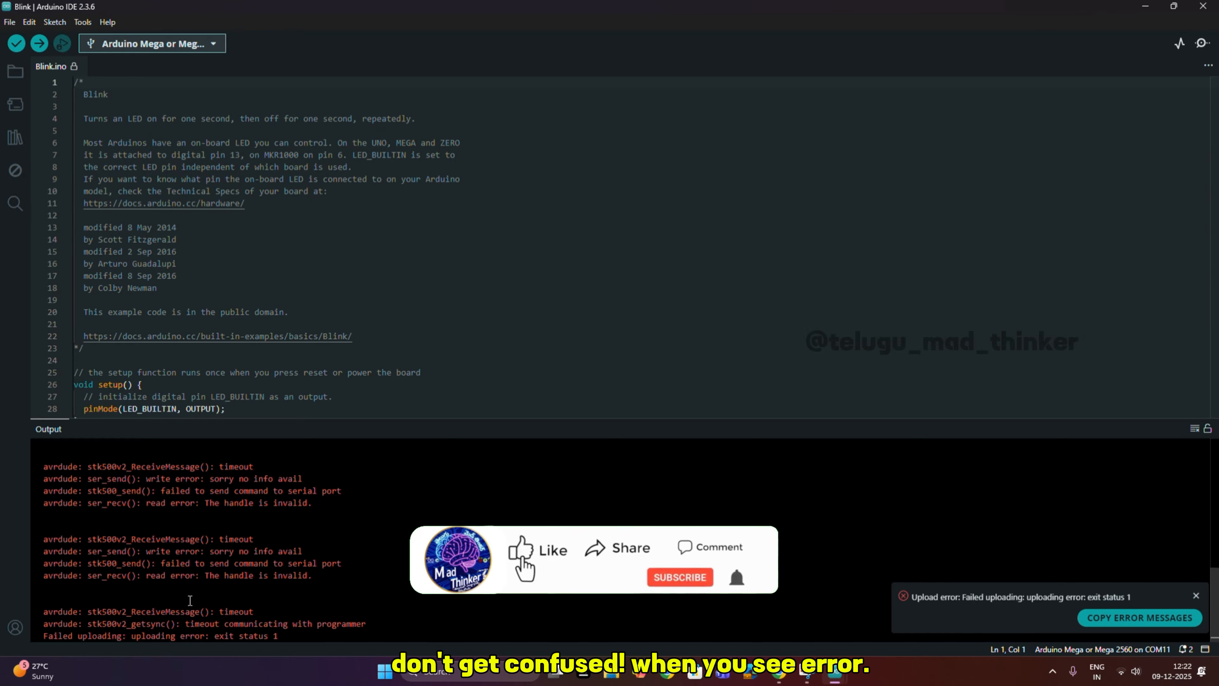
{"action": "scroll", "coordinate": [351, 481], "scroll_direction": "up", "scroll_amount": 10}
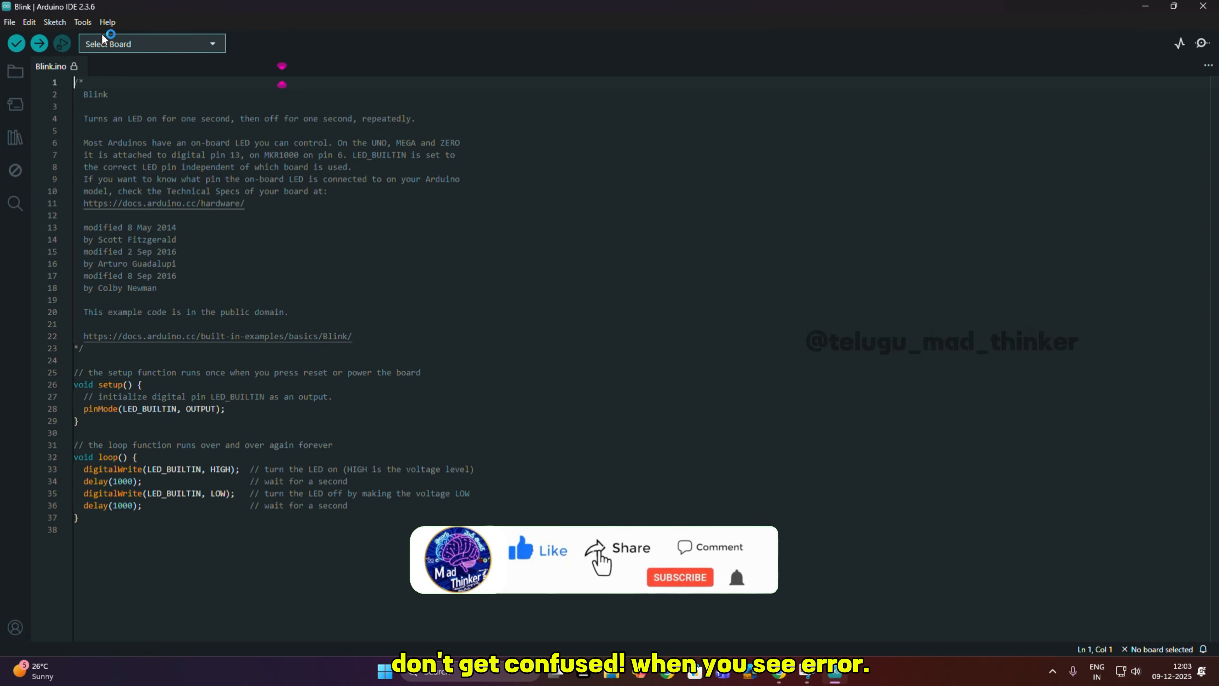
Set the Blink sketch's board to Arduino Uno and its serial port to COM11 (Arduino Uno).
{"action": "left_click", "coordinate": [83, 22]}
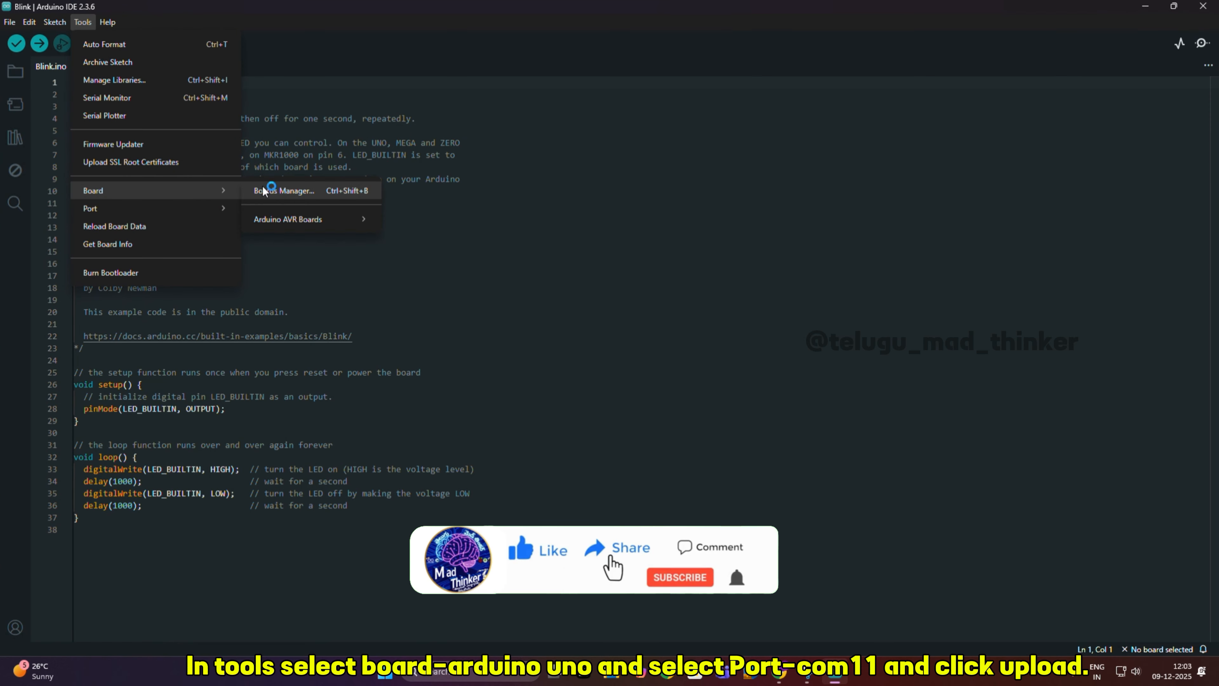
{"action": "mouse_move", "coordinate": [314, 218]}
{"action": "left_click", "coordinate": [443, 199]}
{"action": "left_click", "coordinate": [82, 22]}
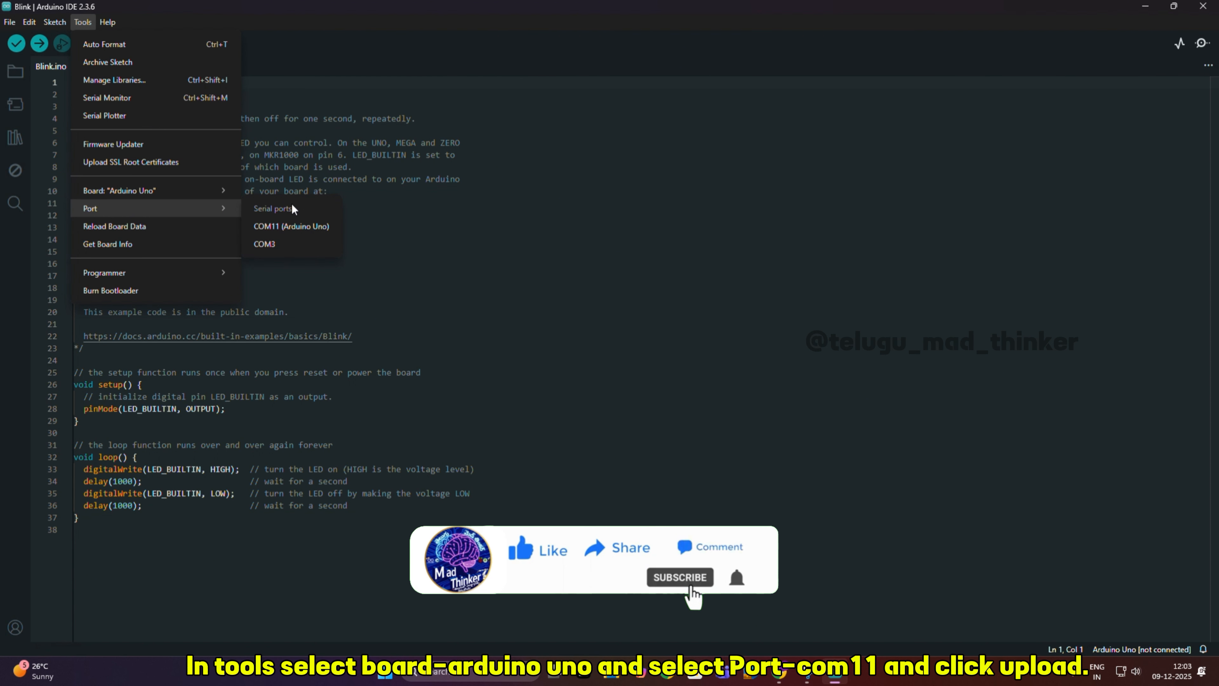
{"action": "left_click", "coordinate": [292, 226]}
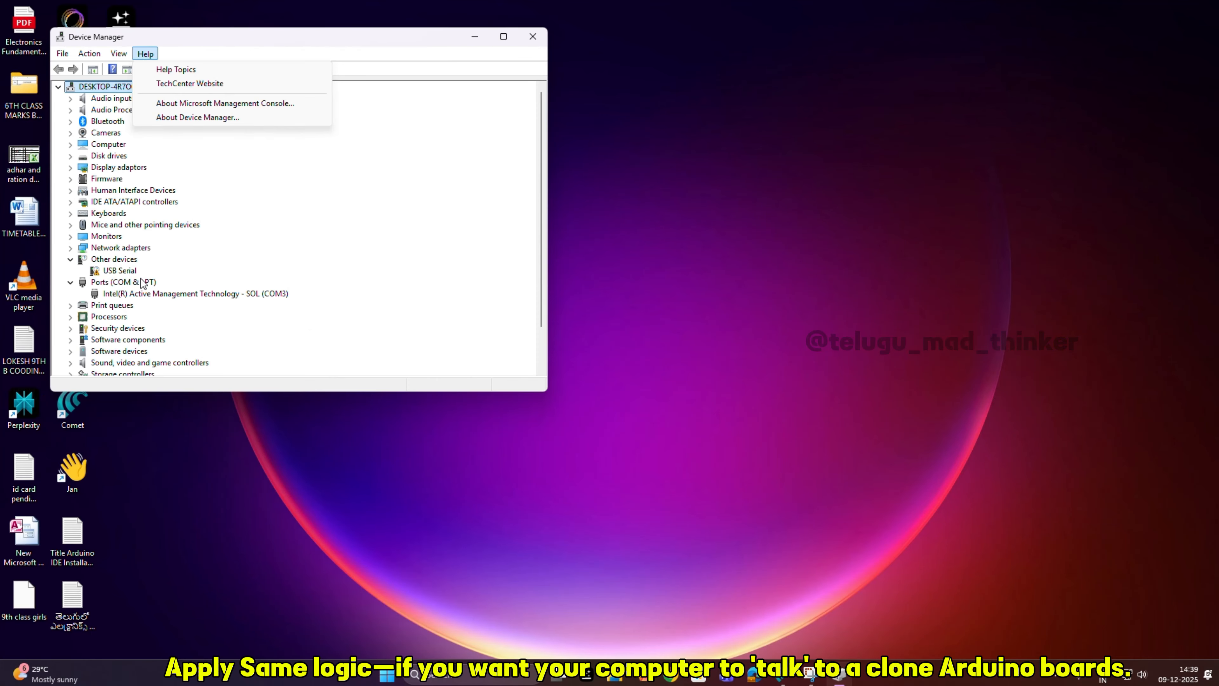
Close Device Manager and switch to the Comet browser with a fresh tab.
{"action": "left_click", "coordinate": [531, 37]}
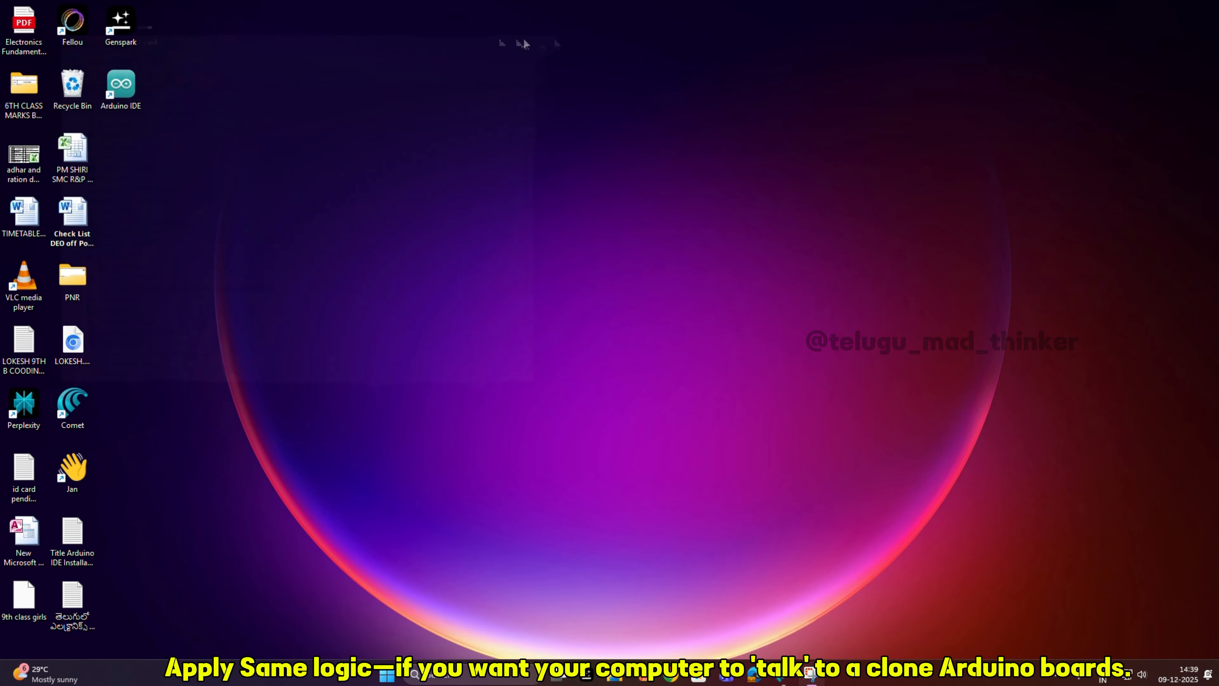
{"action": "left_click", "coordinate": [801, 676]}
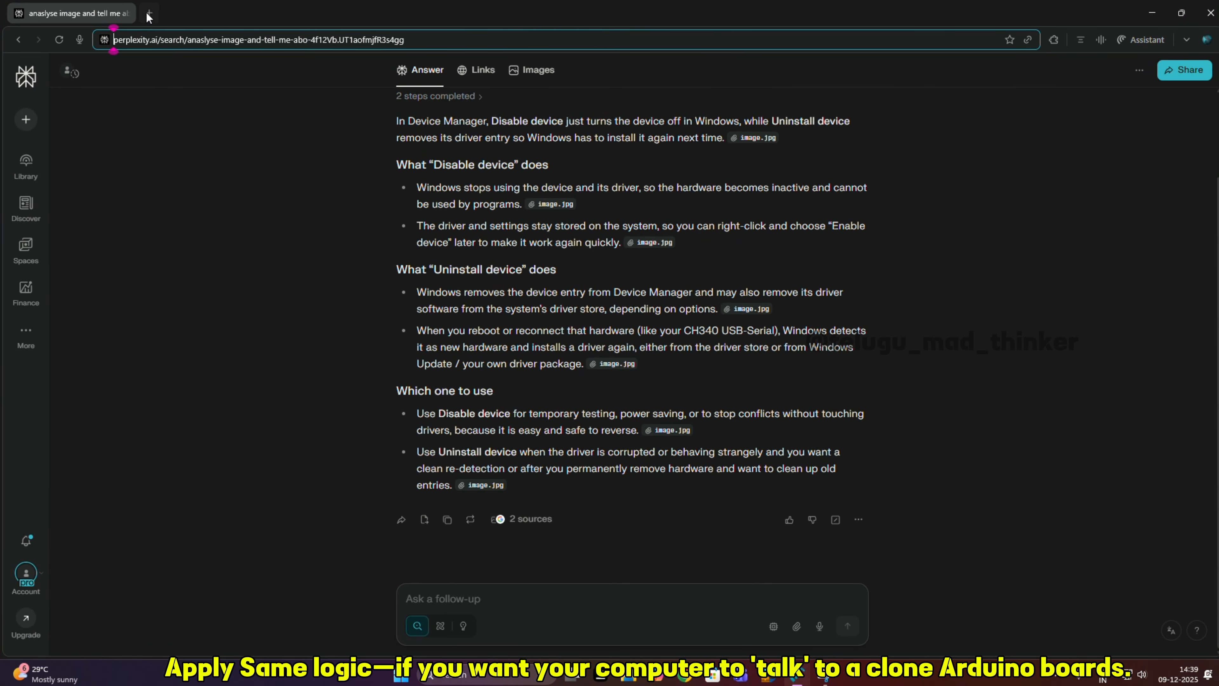
{"action": "left_click", "coordinate": [149, 13]}
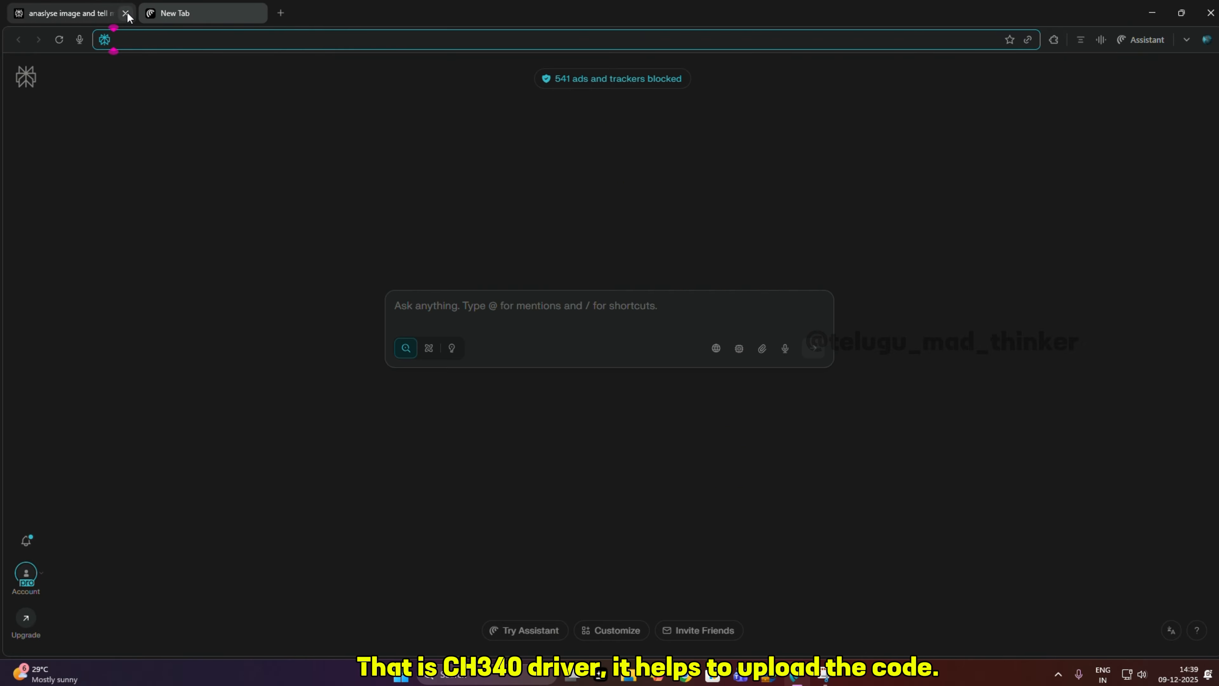
Search for "ch340 driver download" and open the Gogo:Tronics CH340 drivers page from the results.
{"action": "left_click", "coordinate": [490, 315]}
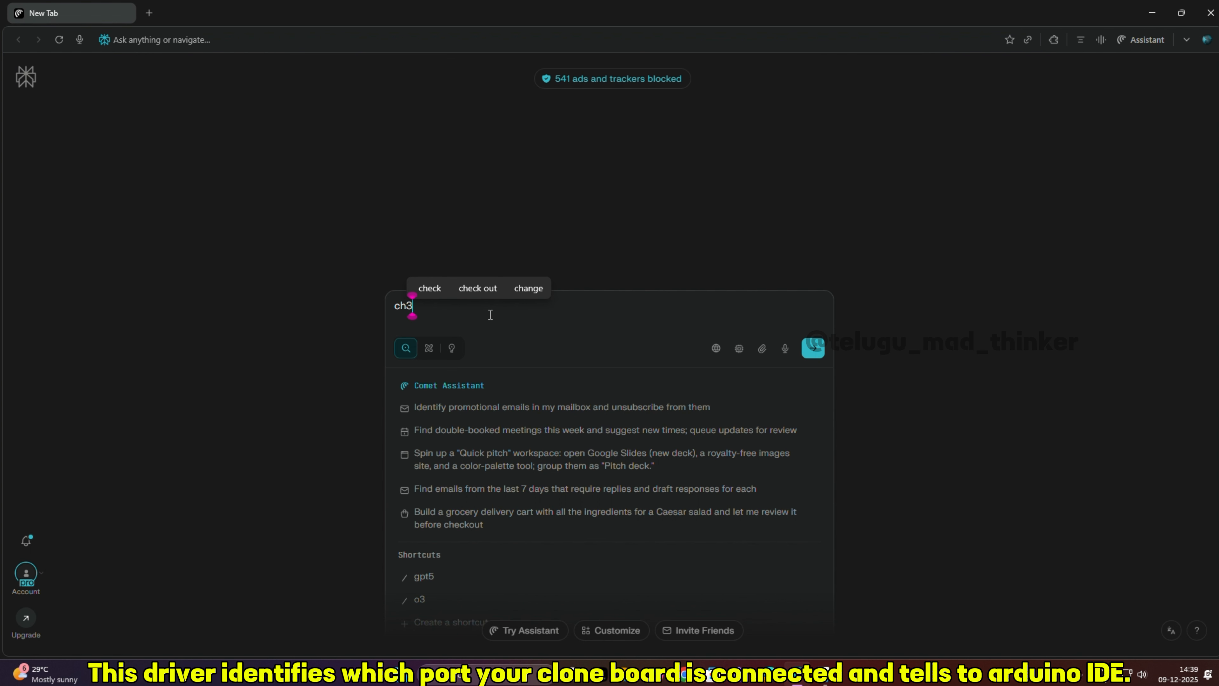
{"action": "type", "text": "ch340 driver"}
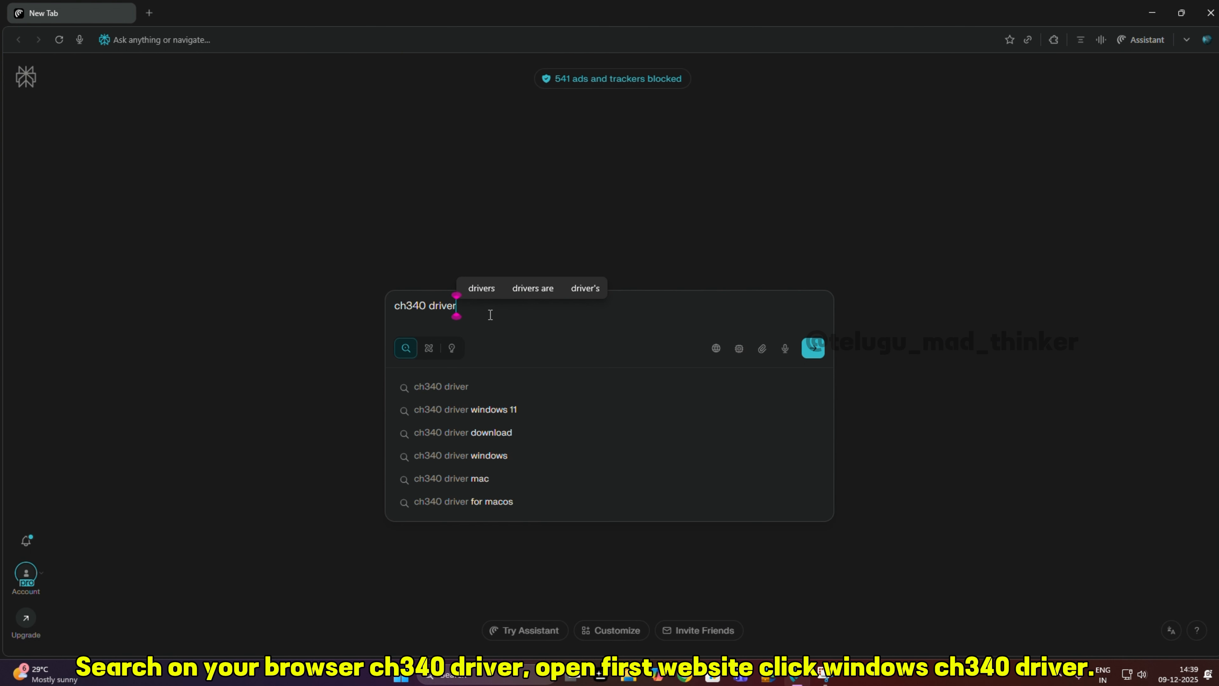
{"action": "left_click", "coordinate": [505, 434]}
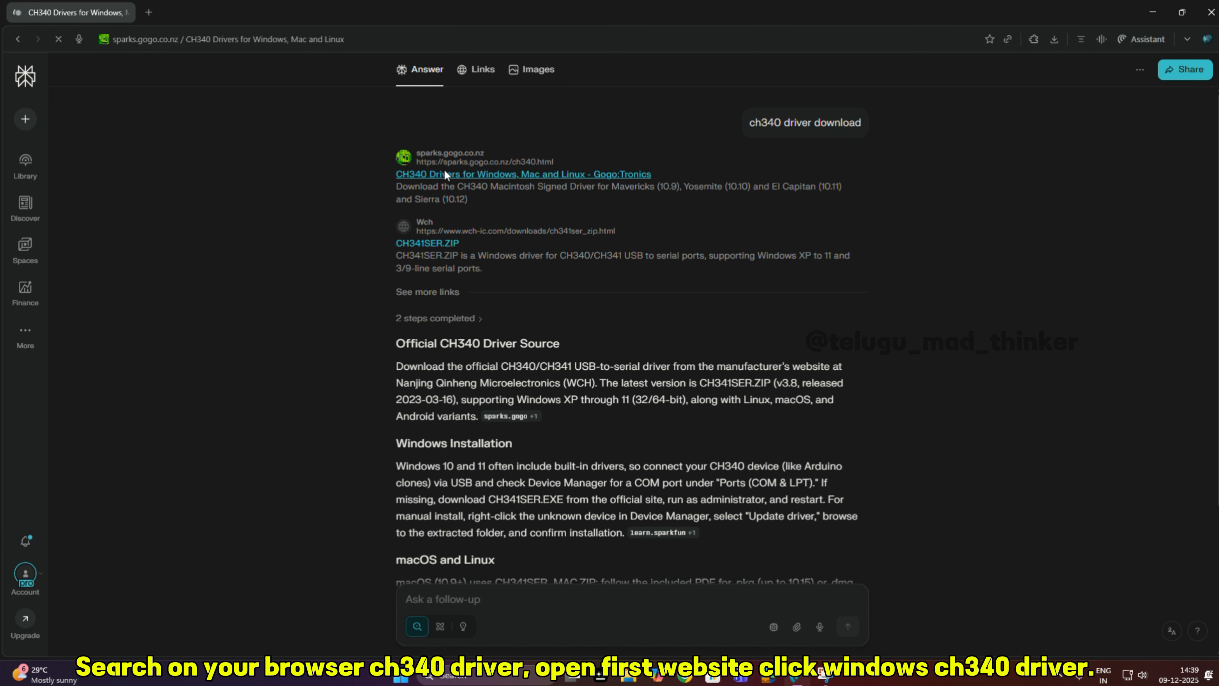
Download the Windows CH340 Driver for current Windows versions and run the installer from CH34x_Install_Windows_v3_4.zip.
{"action": "scroll", "coordinate": [444, 173], "scroll_direction": "down", "scroll_amount": 2}
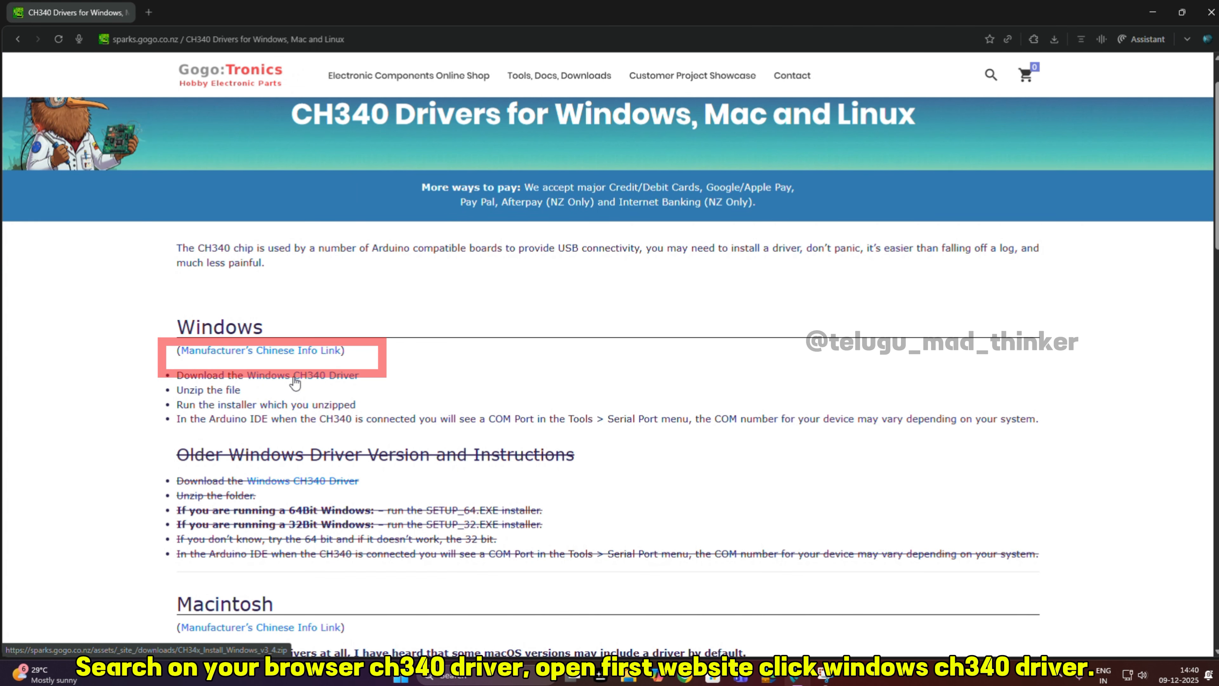
{"action": "scroll", "coordinate": [294, 380], "scroll_direction": "down", "scroll_amount": 2}
{"action": "scroll", "coordinate": [300, 356], "scroll_direction": "up", "scroll_amount": 1}
{"action": "left_click", "coordinate": [312, 312]}
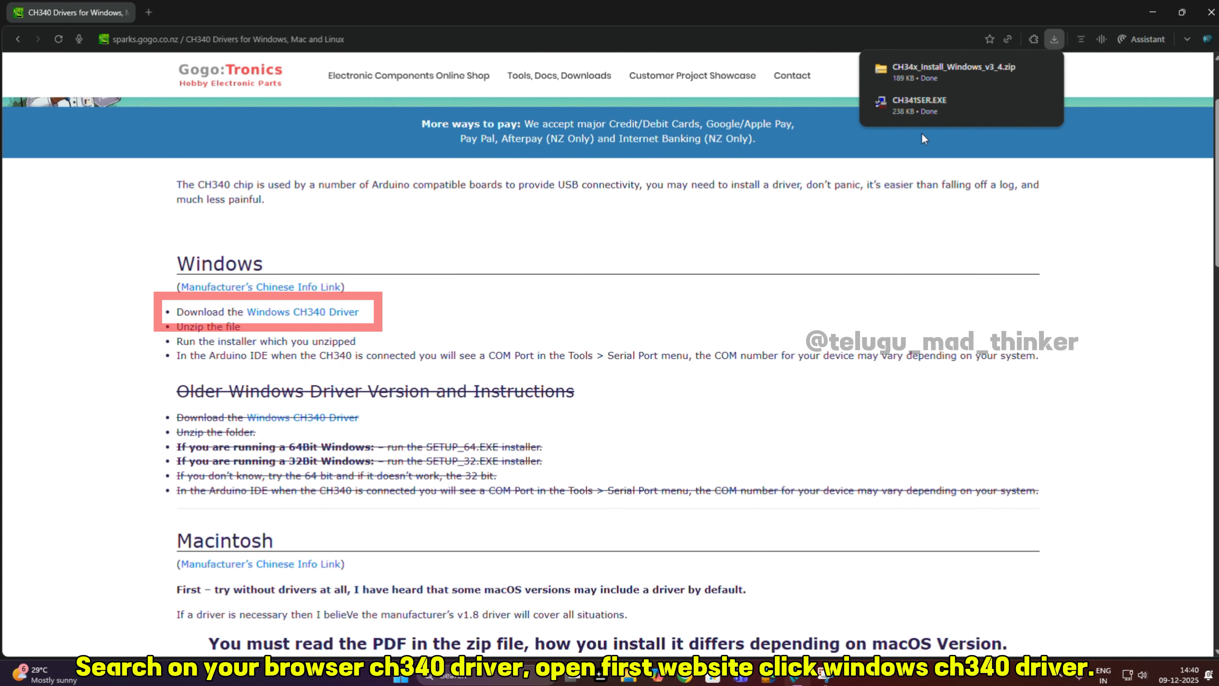
{"action": "left_click", "coordinate": [1020, 73]}
{"action": "double_click", "coordinate": [234, 112]}
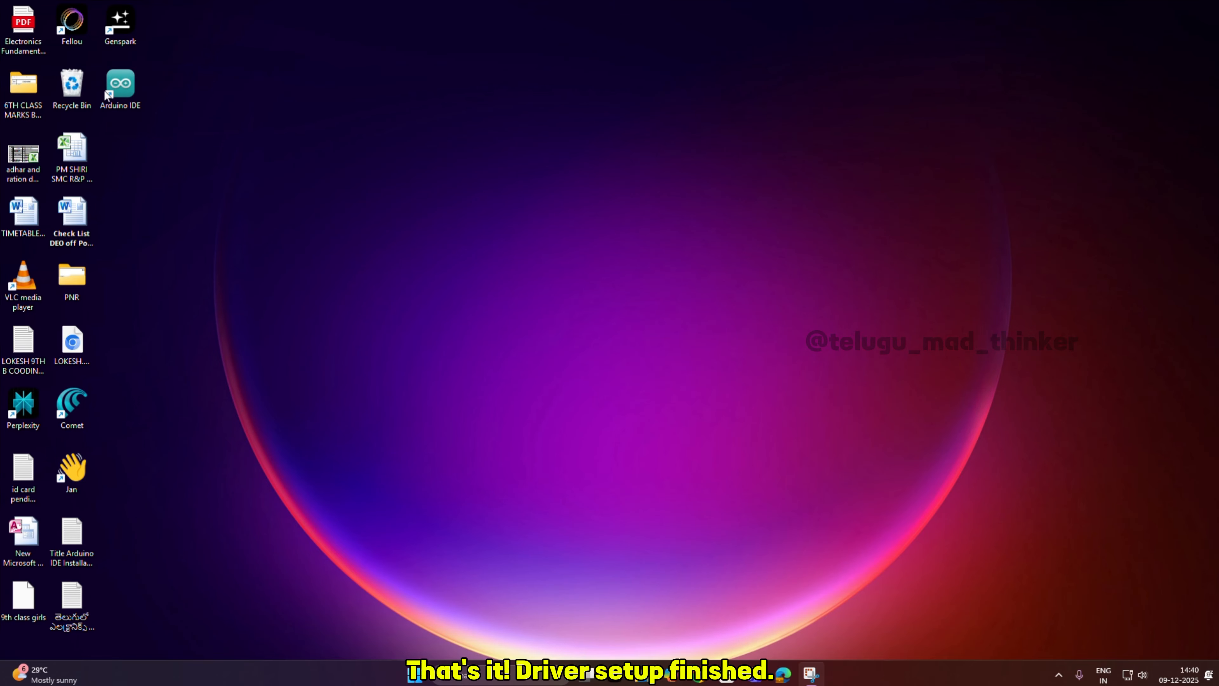
Check in Device Manager that the CH340 adapter is listed under Ports (COM & LPT), and close Device Manager.
{"action": "key", "text": "super"}
{"action": "type", "text": "de"}
{"action": "key", "text": "Return"}
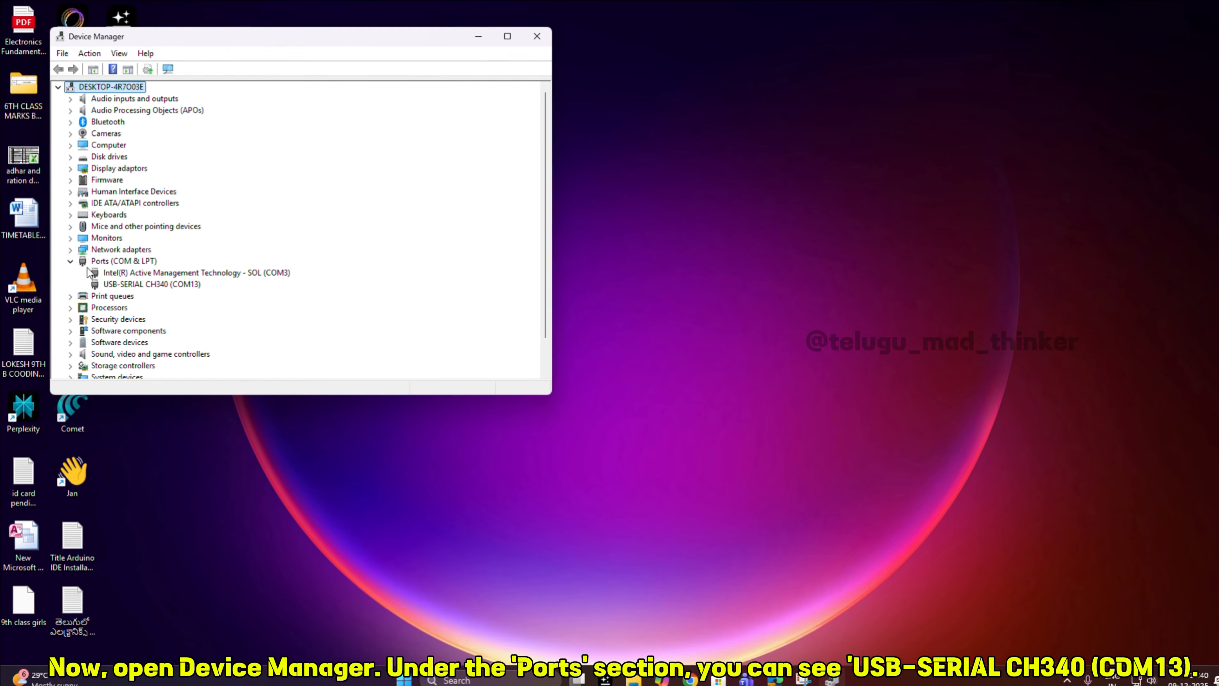
{"action": "left_click", "coordinate": [132, 283]}
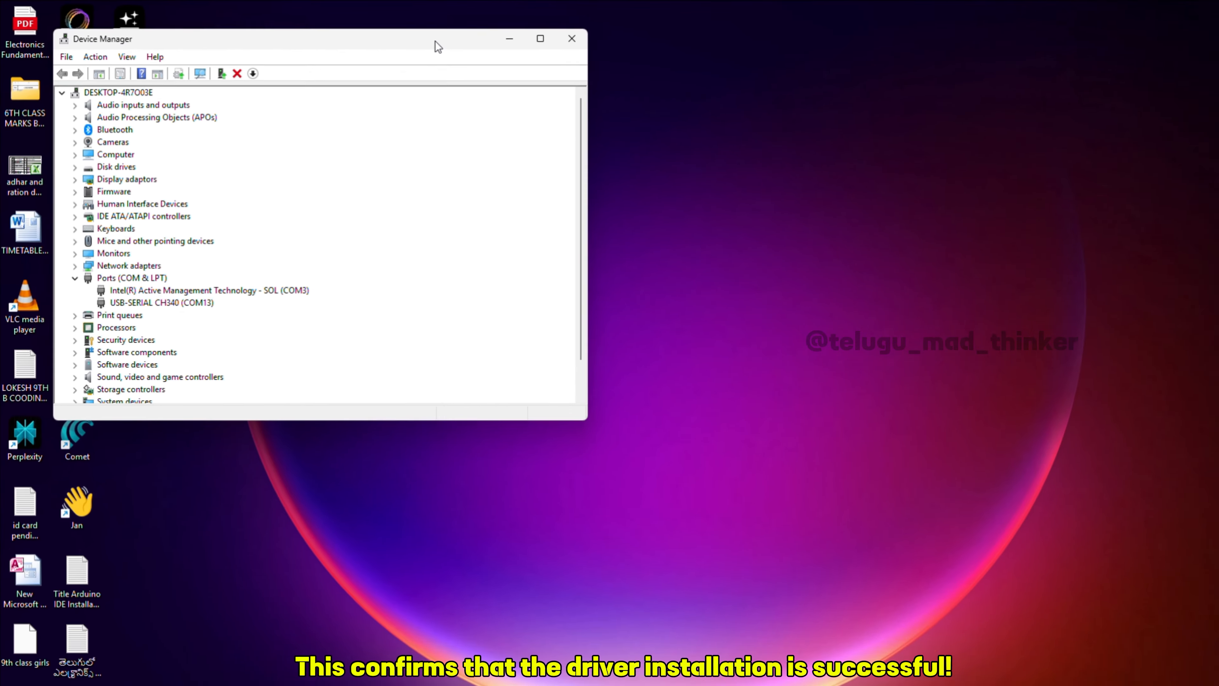
{"action": "left_click_drag", "start_coordinate": [566, 52], "coordinate": [629, 229]}
{"action": "left_click", "coordinate": [813, 229]}
Start Arduino IDE and open the Blink example from the Basics examples in a maximized window.
{"action": "double_click", "coordinate": [114, 84]}
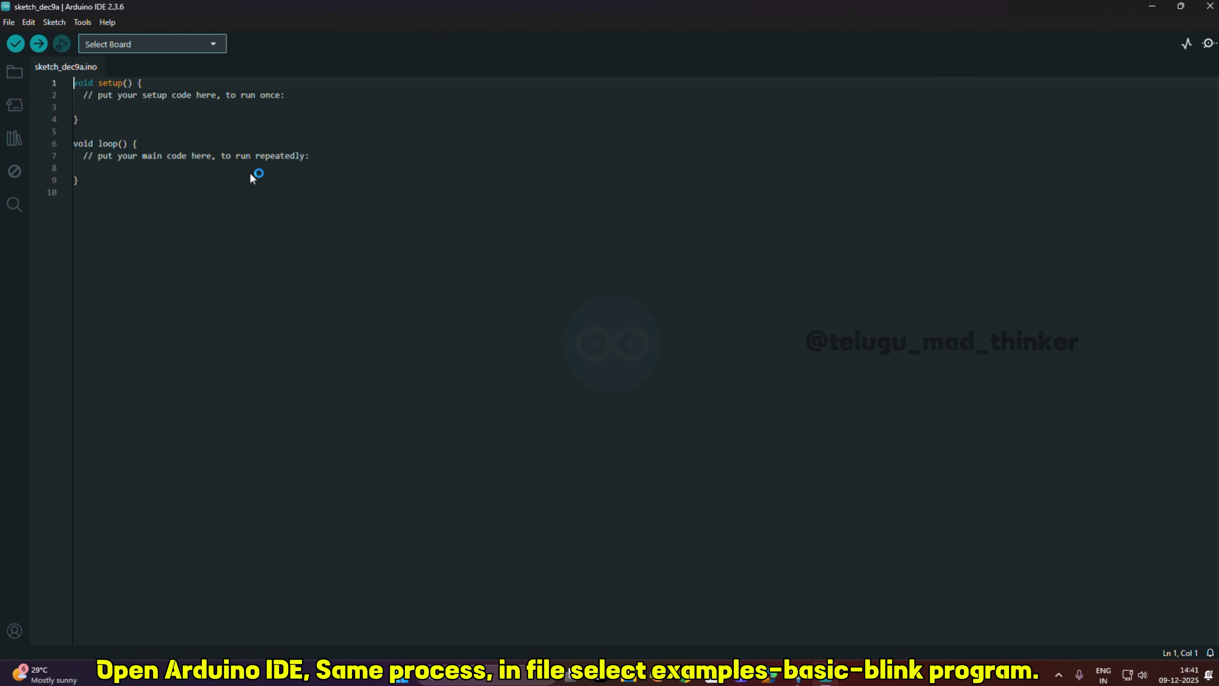
{"action": "left_click", "coordinate": [9, 22]}
{"action": "mouse_move", "coordinate": [52, 116]}
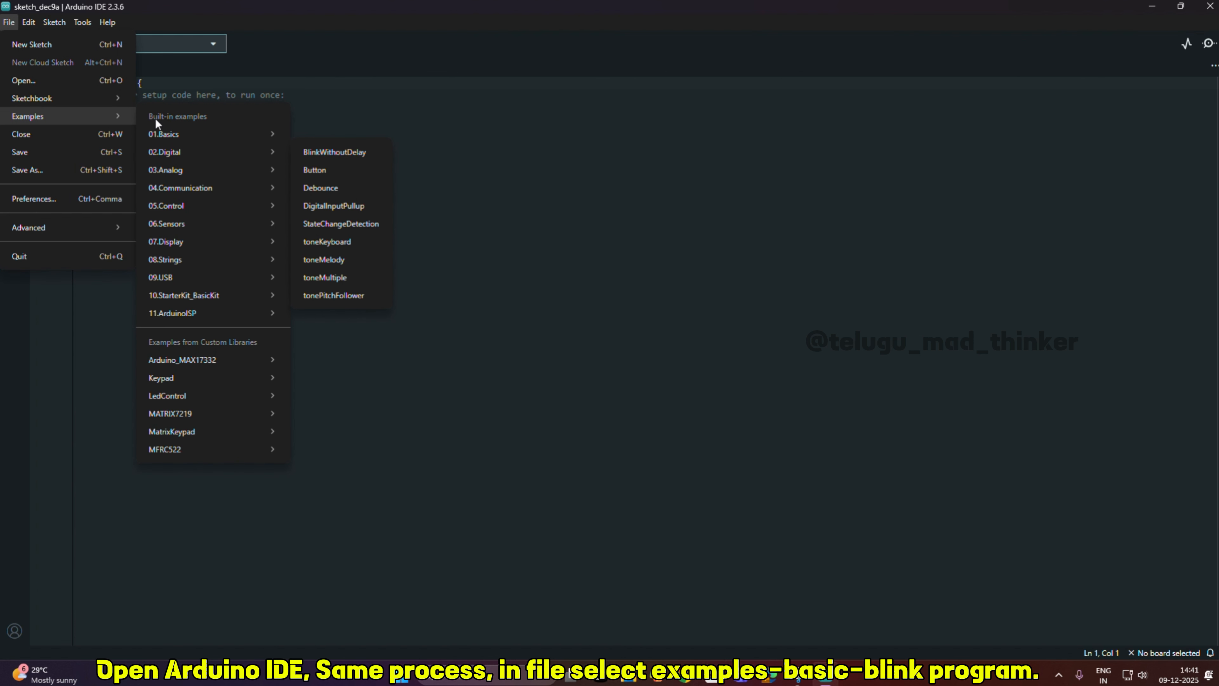
{"action": "left_click", "coordinate": [311, 169]}
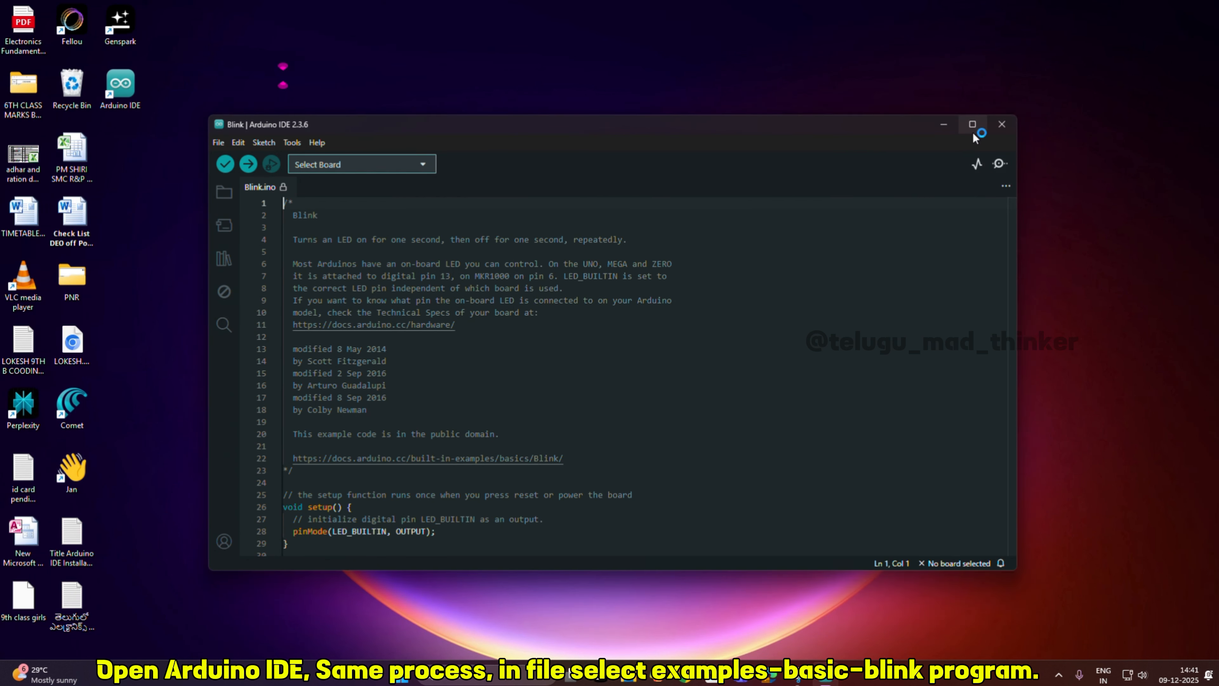
{"action": "left_click", "coordinate": [972, 125]}
Set the Blink sketch's board to Arduino Uno and its serial port to COM13.
{"action": "left_click", "coordinate": [82, 22]}
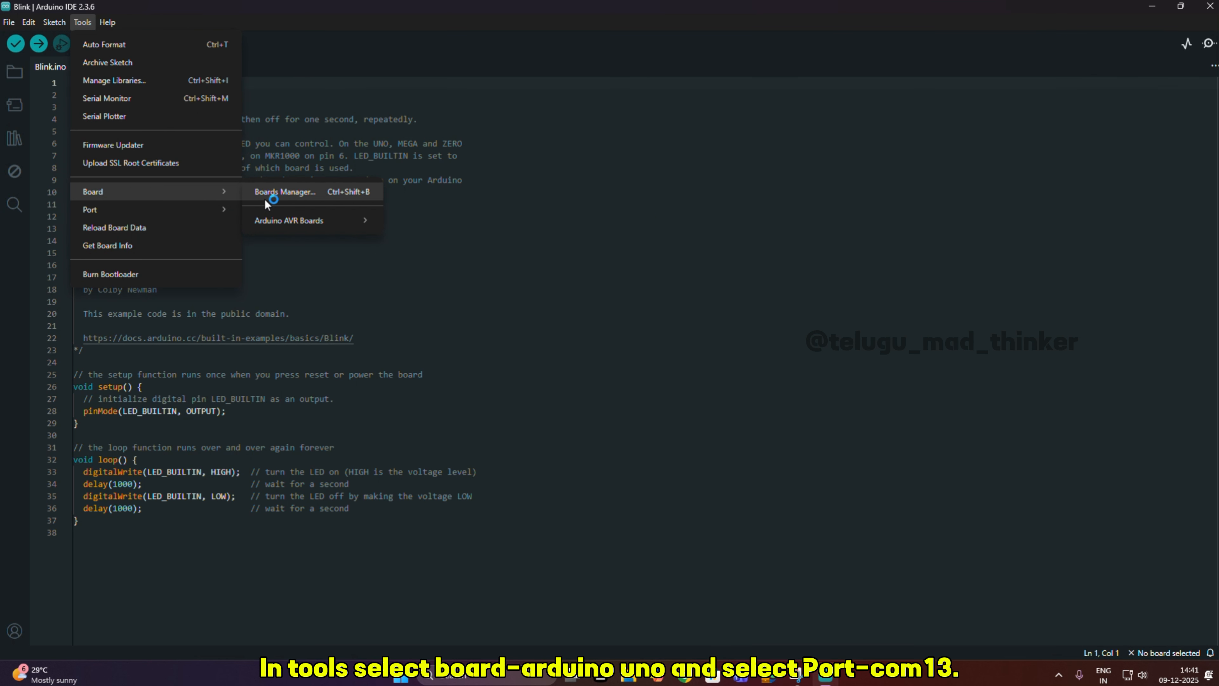
{"action": "mouse_move", "coordinate": [336, 220]}
{"action": "left_click", "coordinate": [446, 198]}
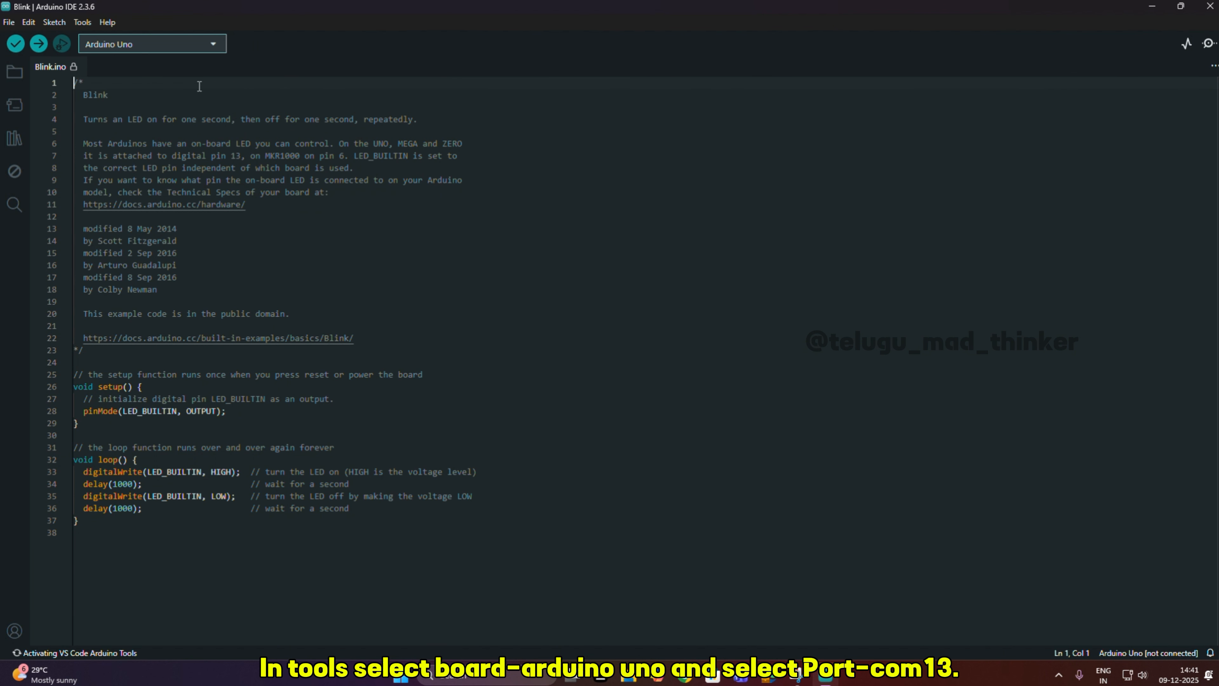
{"action": "left_click", "coordinate": [83, 22]}
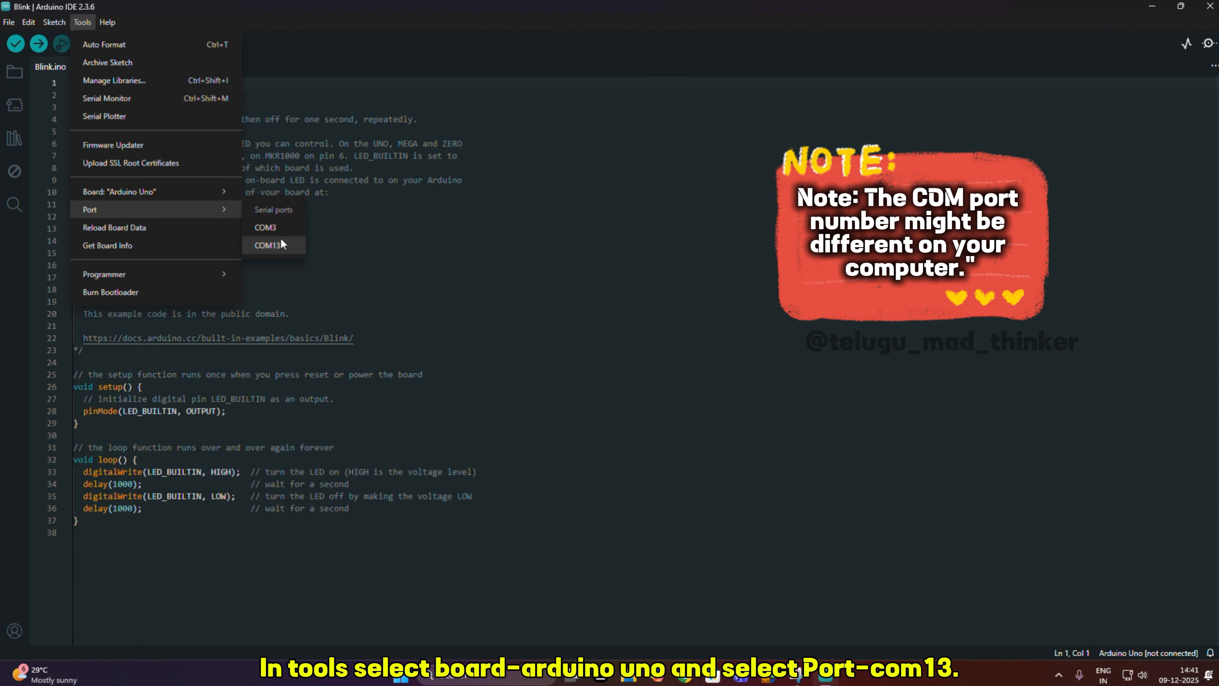
{"action": "left_click", "coordinate": [281, 243]}
Verify the CH340 adapter's COM port in Device Manager and upload the Blink sketch to the Arduino Uno.
{"action": "key", "text": "super"}
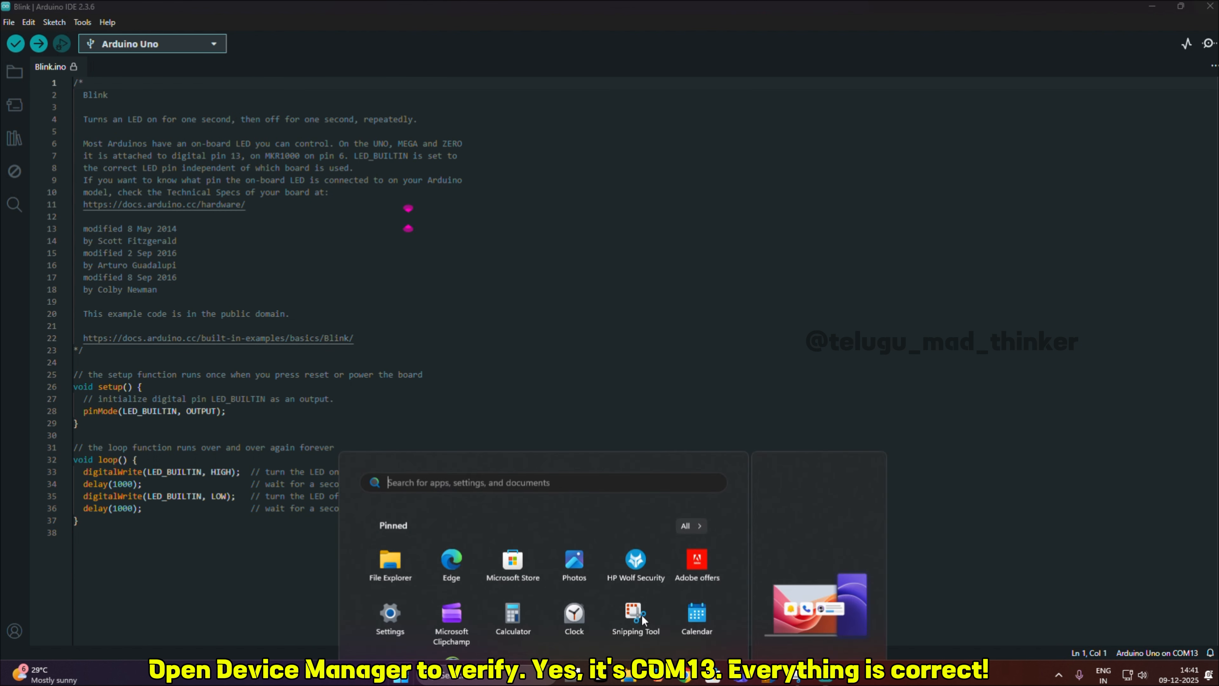
{"action": "type", "text": "device manager"}
{"action": "key", "text": "Return"}
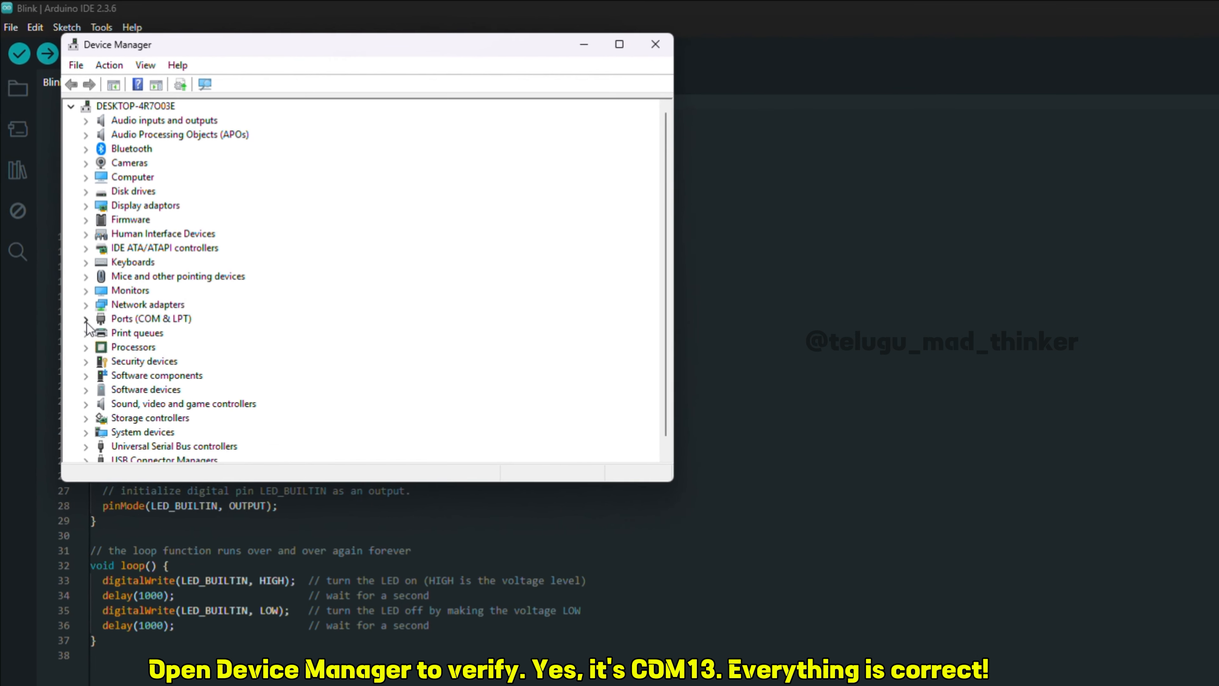
{"action": "left_click", "coordinate": [78, 292]}
{"action": "left_click", "coordinate": [167, 318]}
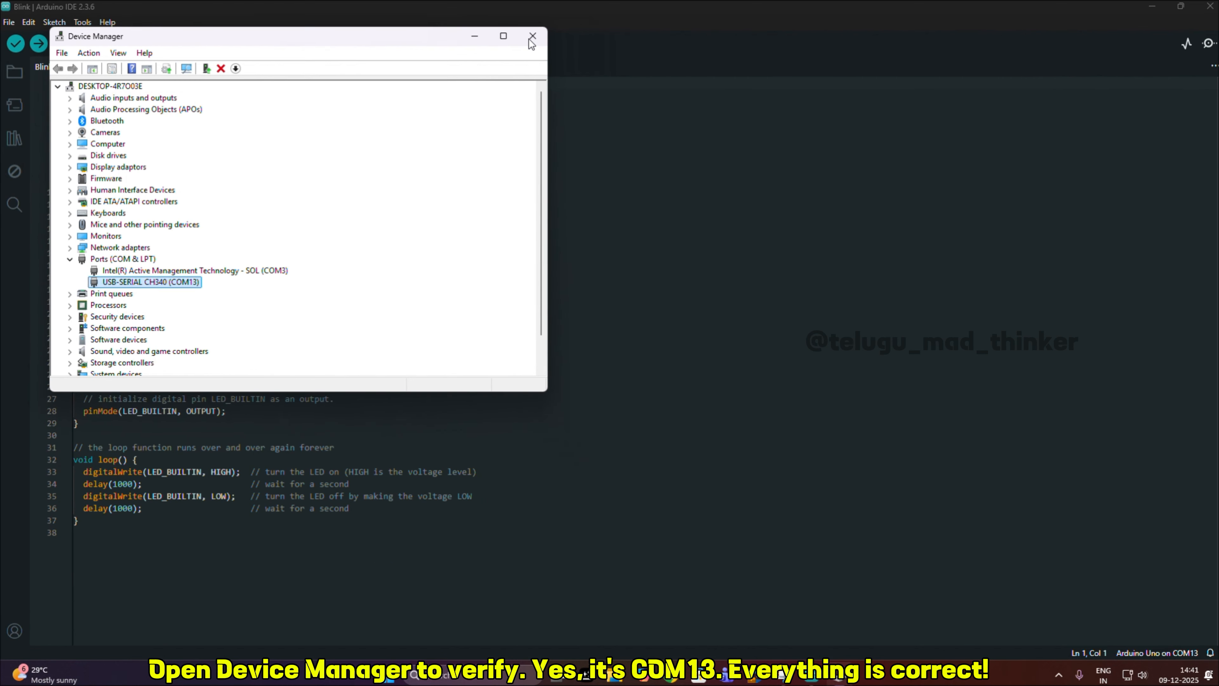
{"action": "left_click", "coordinate": [532, 36]}
{"action": "left_click", "coordinate": [38, 43]}
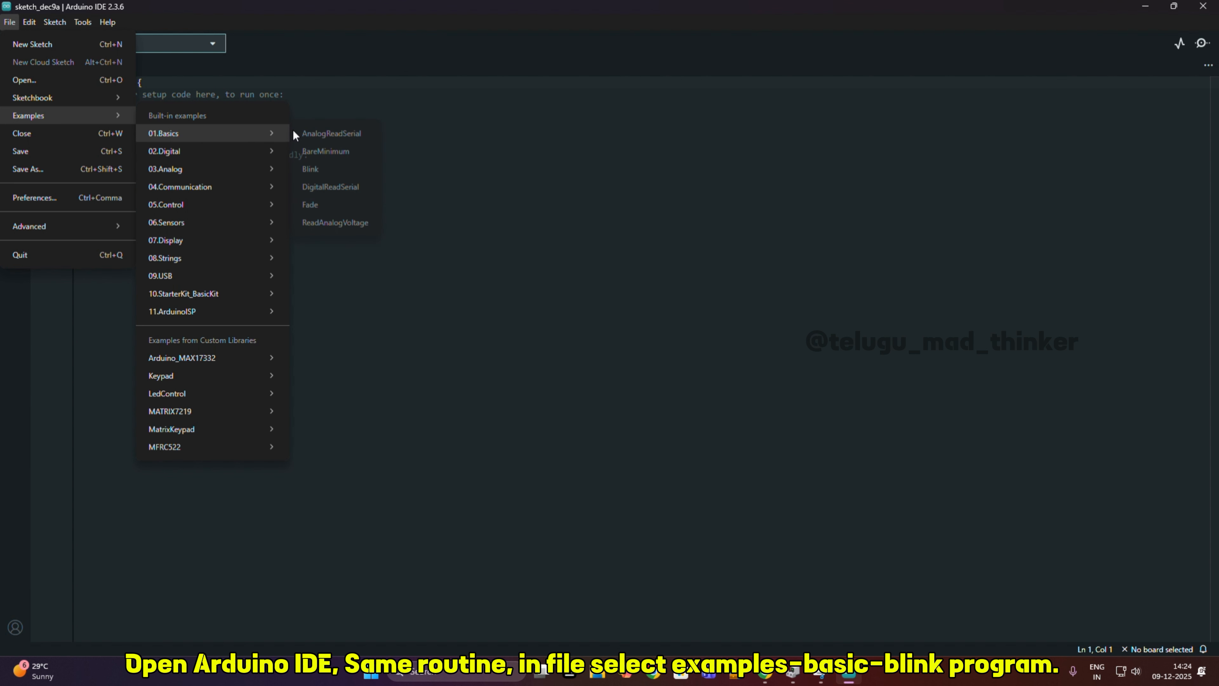
Open the Blink example from the Basics examples, close the empty sketch window, and maximize the Blink window.
{"action": "left_click", "coordinate": [341, 167]}
{"action": "left_click", "coordinate": [1217, 6]}
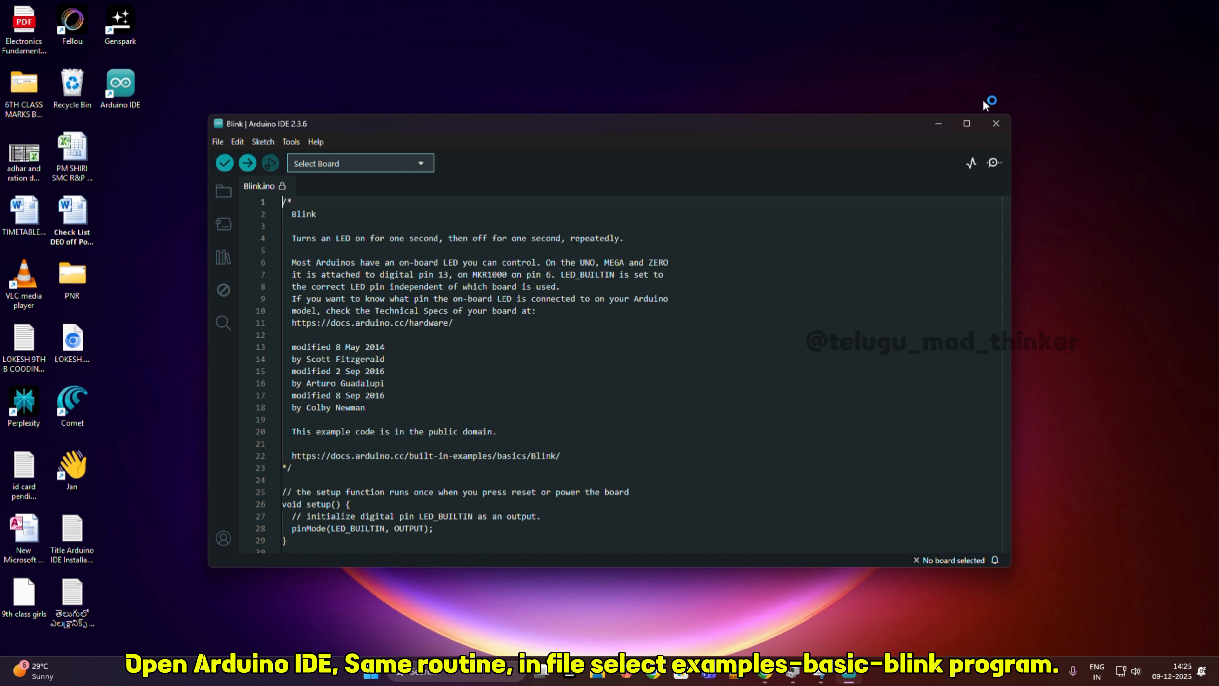
{"action": "left_click", "coordinate": [967, 122]}
Set the board for the Blink sketch to Arduino Nano from the Arduino AVR Boards.
{"action": "left_click", "coordinate": [83, 25]}
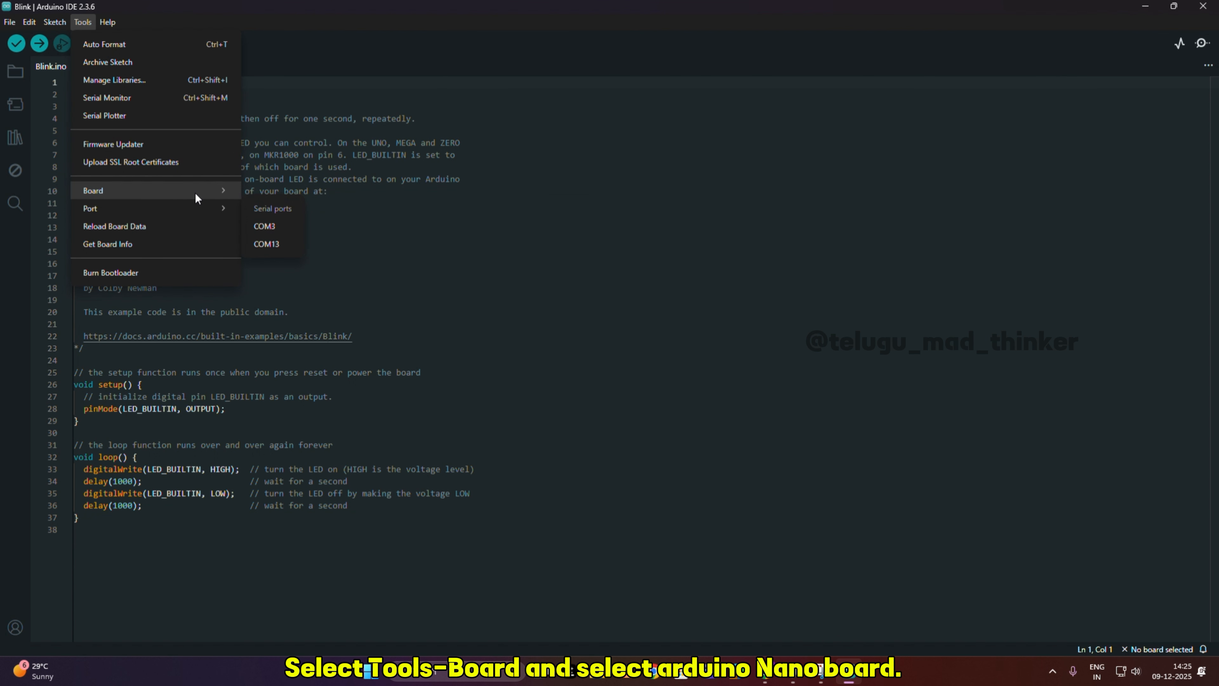
{"action": "mouse_move", "coordinate": [308, 223]}
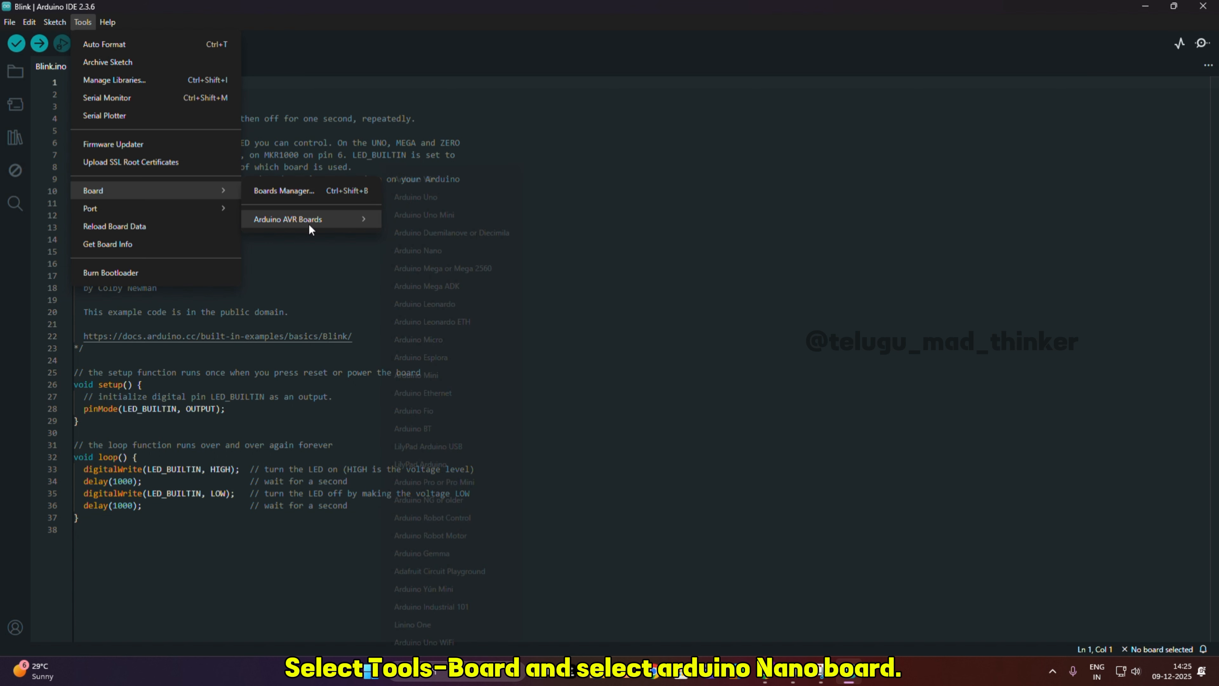
{"action": "left_click", "coordinate": [483, 250]}
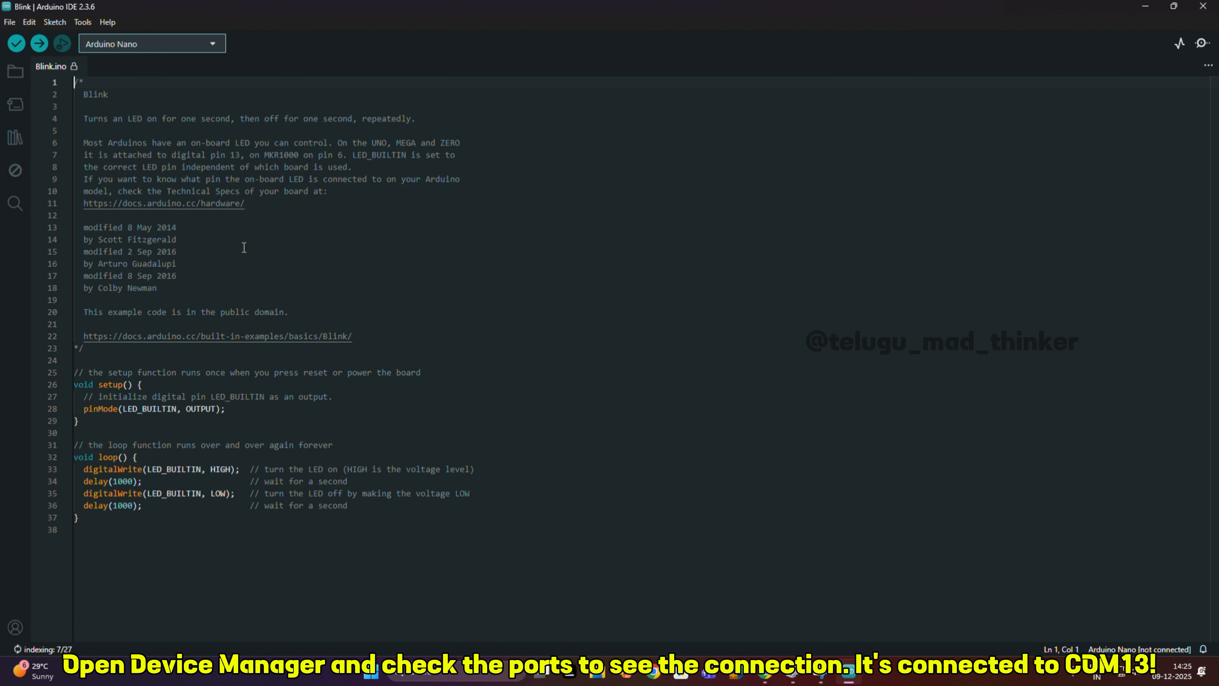
Check the Ports (COM & LPT) category in Device Manager for the connected board's COM port, and close the window.
{"action": "key", "text": "super"}
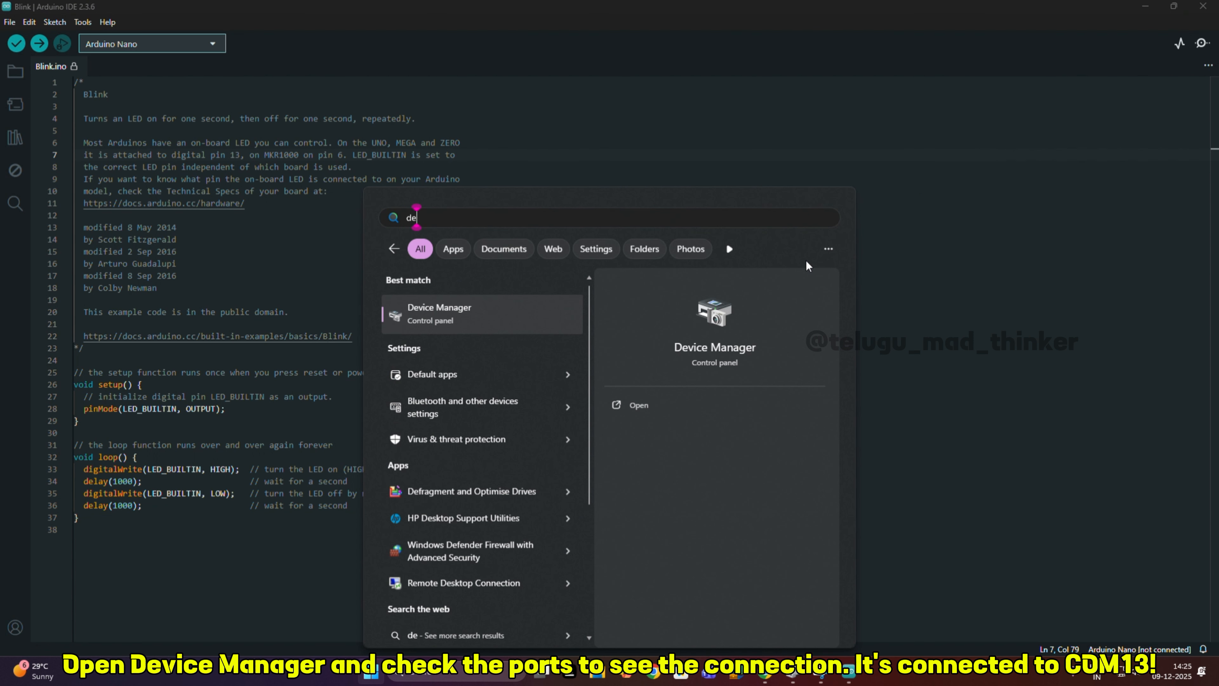
{"action": "key", "text": "Return"}
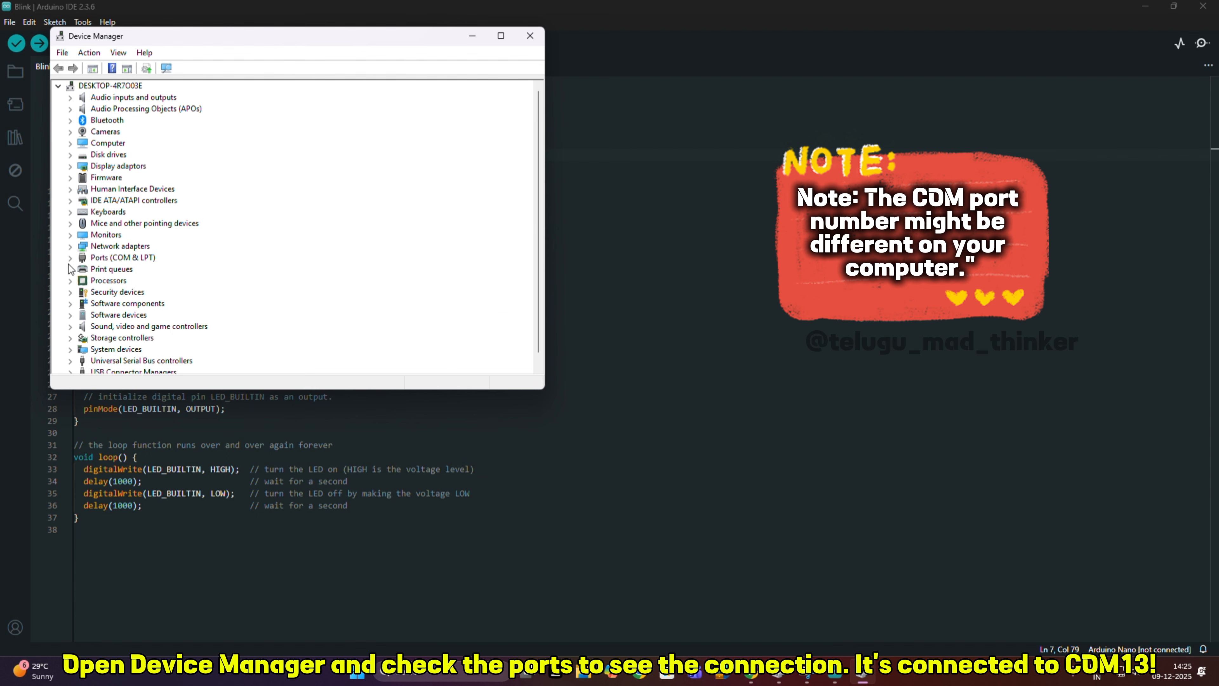
{"action": "left_click", "coordinate": [523, 37]}
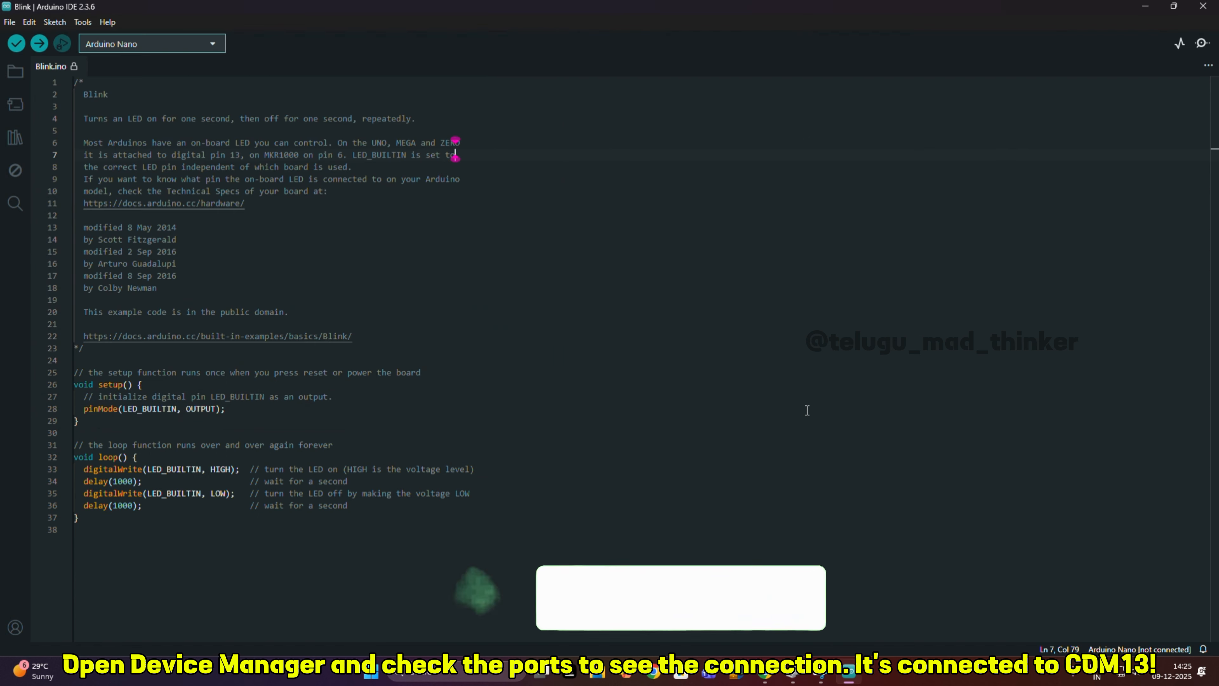
Select Arduino Nano with the COM13 serial port for the Blink sketch and try to upload it.
{"action": "left_click", "coordinate": [144, 44]}
{"action": "left_click", "coordinate": [141, 106]}
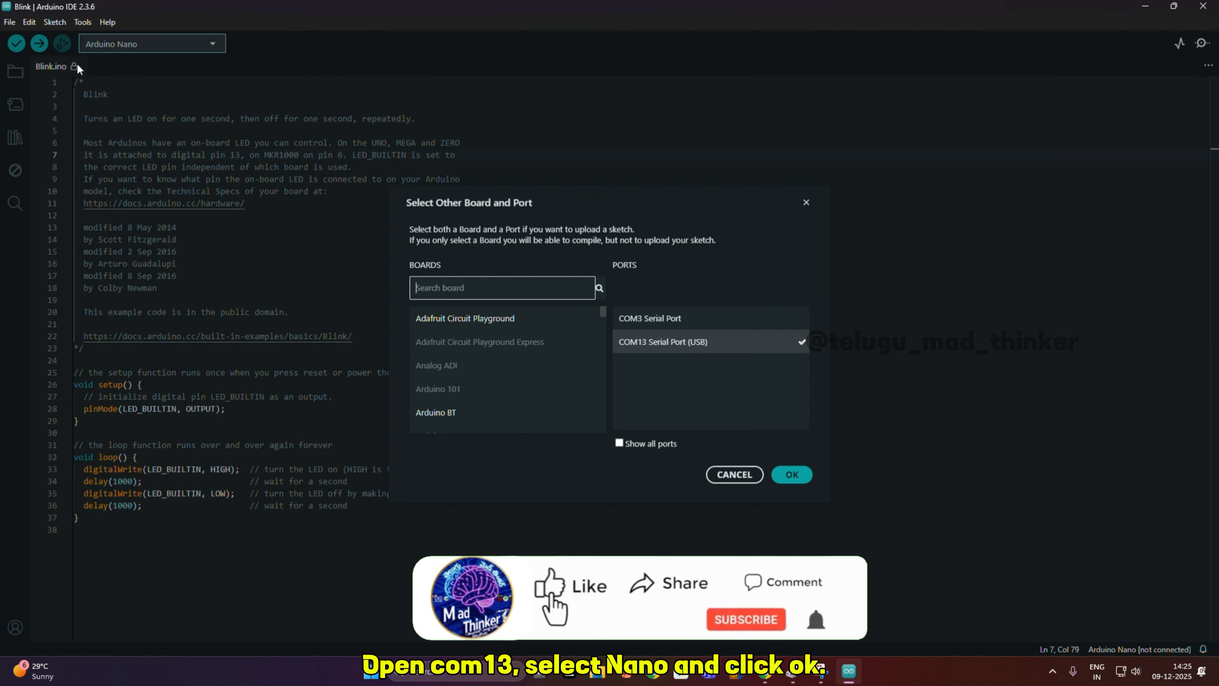
{"action": "type", "text": "nano"}
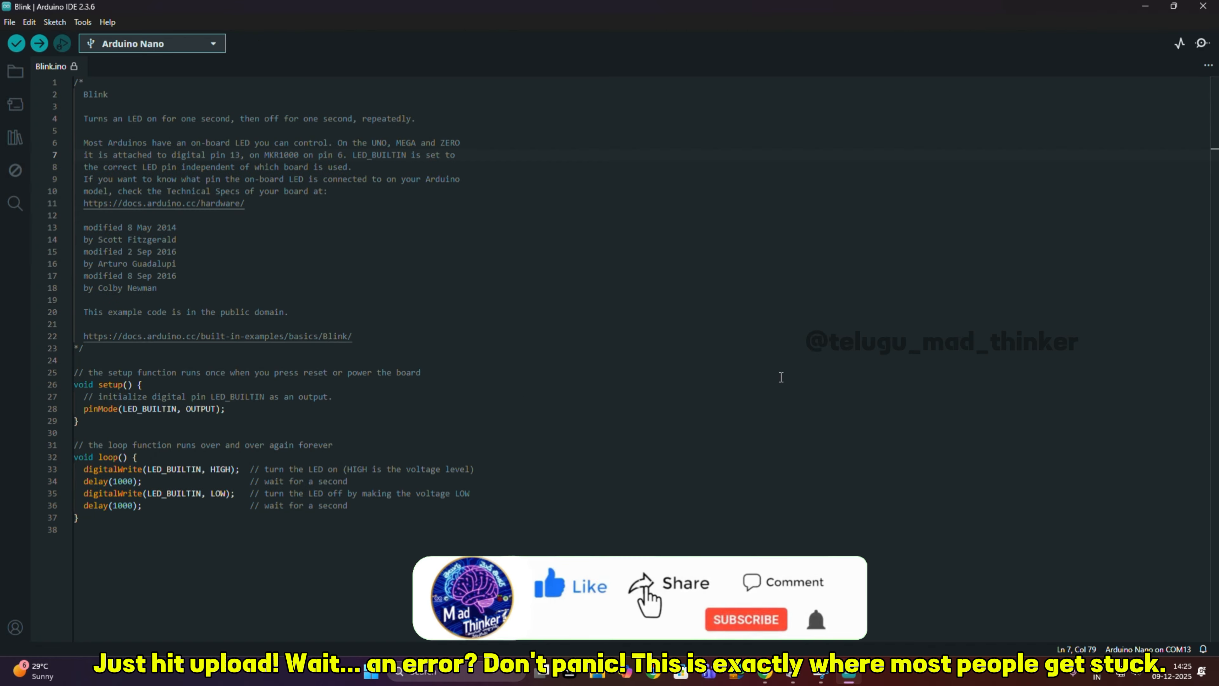
{"action": "key", "text": "ctrl+u"}
{"action": "left_click", "coordinate": [82, 22]}
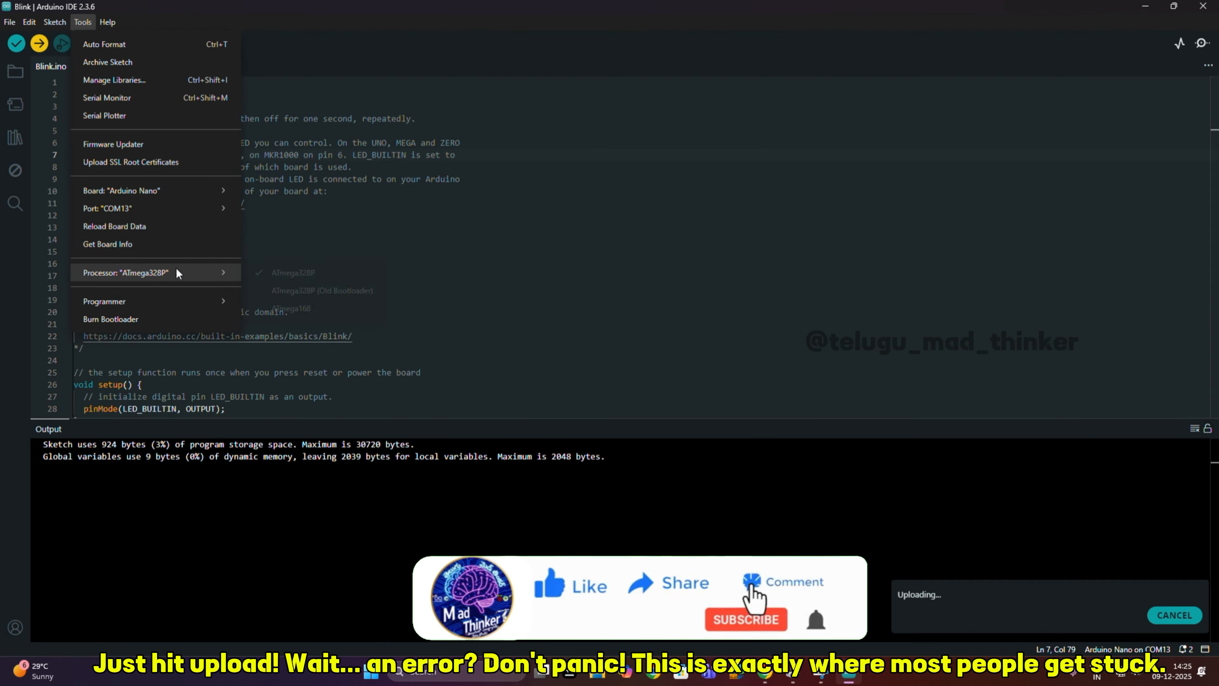
{"action": "mouse_move", "coordinate": [177, 272]}
{"action": "left_click", "coordinate": [260, 207]}
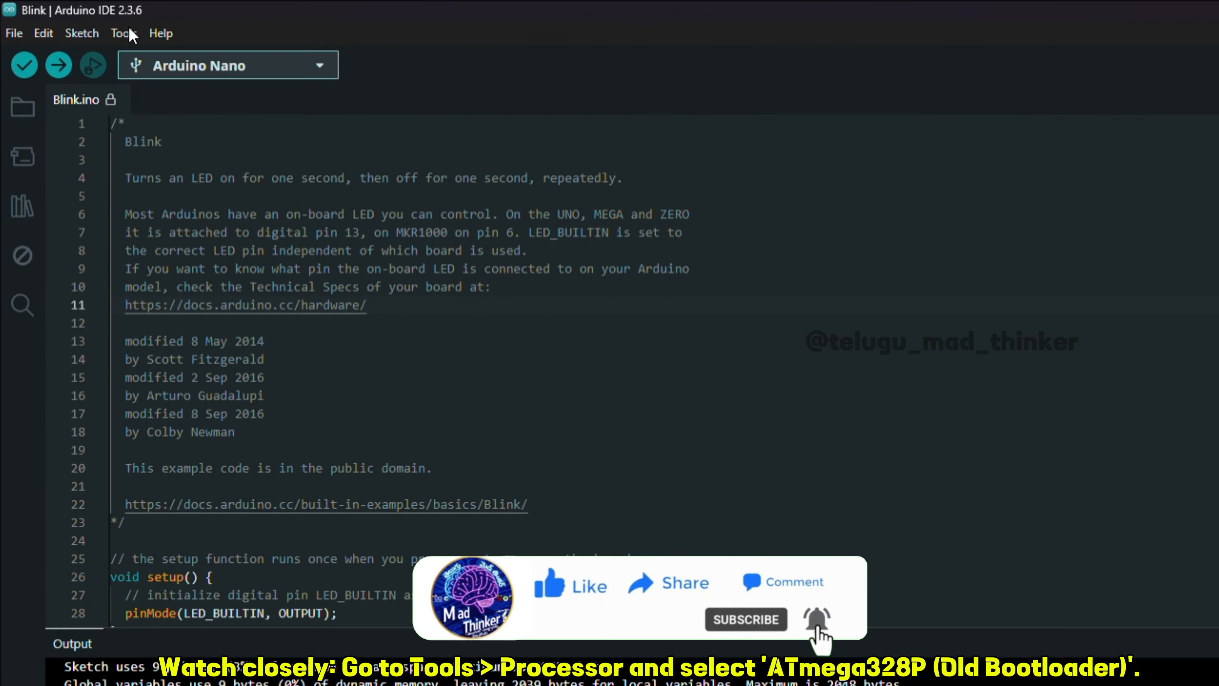
Set the Arduino Nano's processor to ATmega328P (Old Bootloader) and upload the Blink sketch again.
{"action": "left_click", "coordinate": [124, 33]}
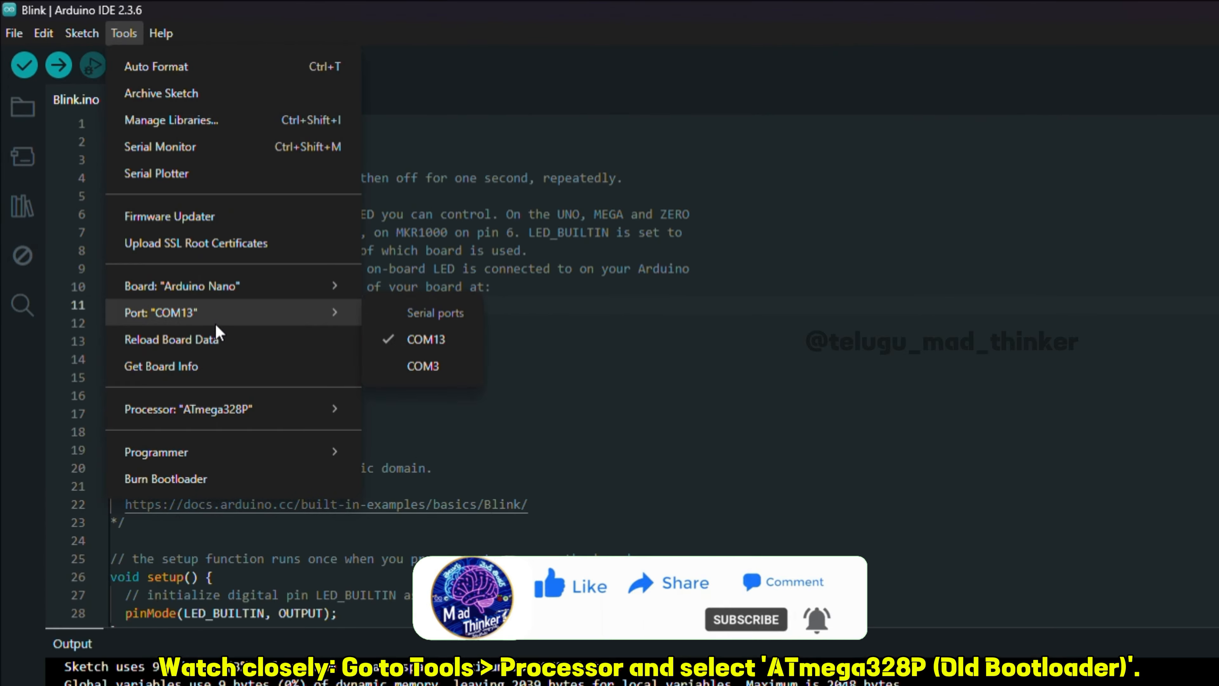
{"action": "mouse_move", "coordinate": [231, 413]}
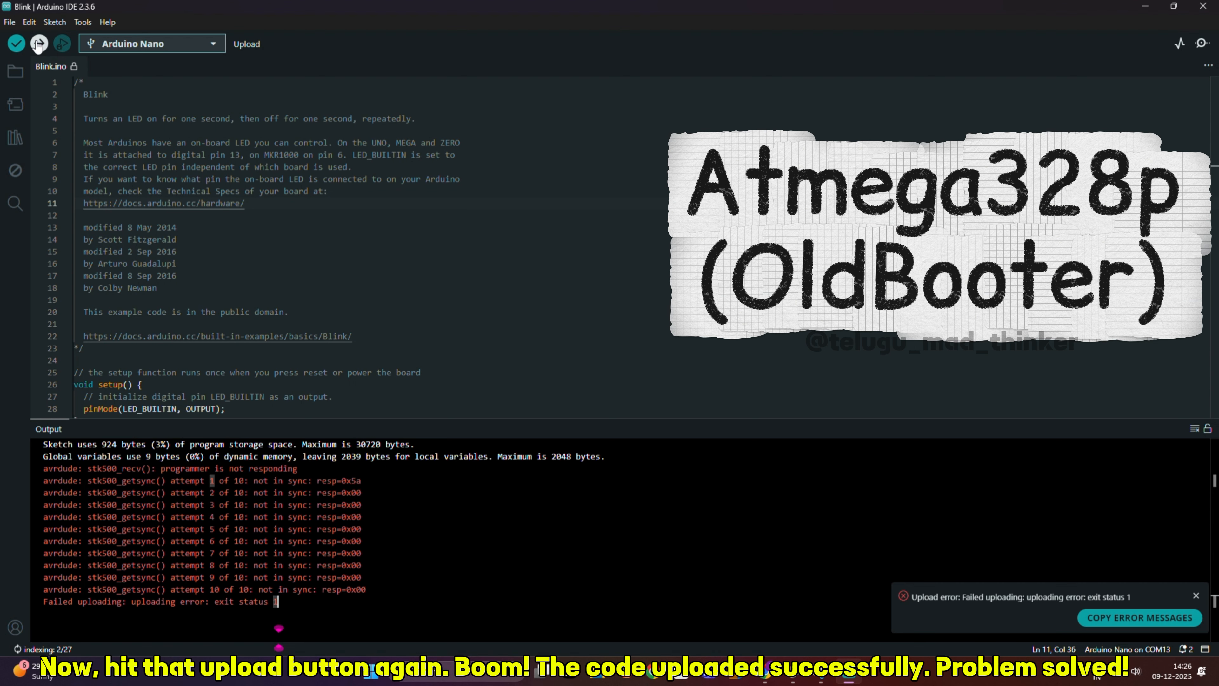
{"action": "left_click", "coordinate": [38, 45]}
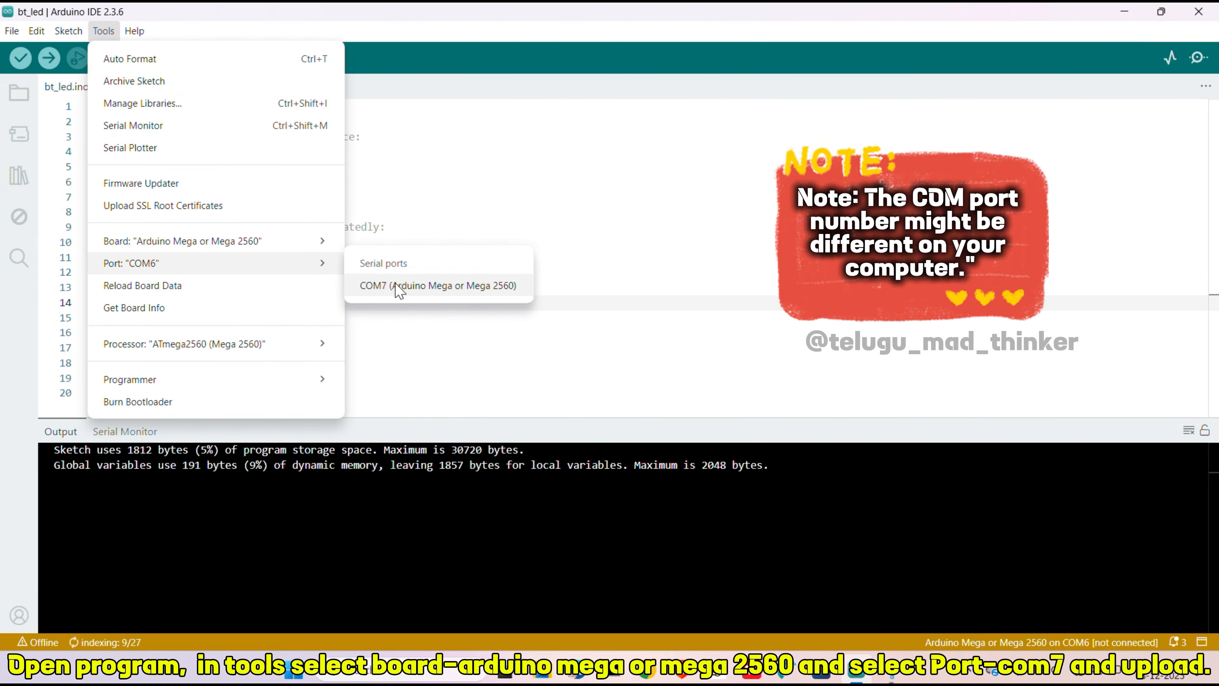
Set the bt_led sketch's port to COM7 (Arduino Mega or Mega 2560) and upload the sketch.
{"action": "left_click", "coordinate": [398, 285]}
{"action": "left_click", "coordinate": [49, 58]}
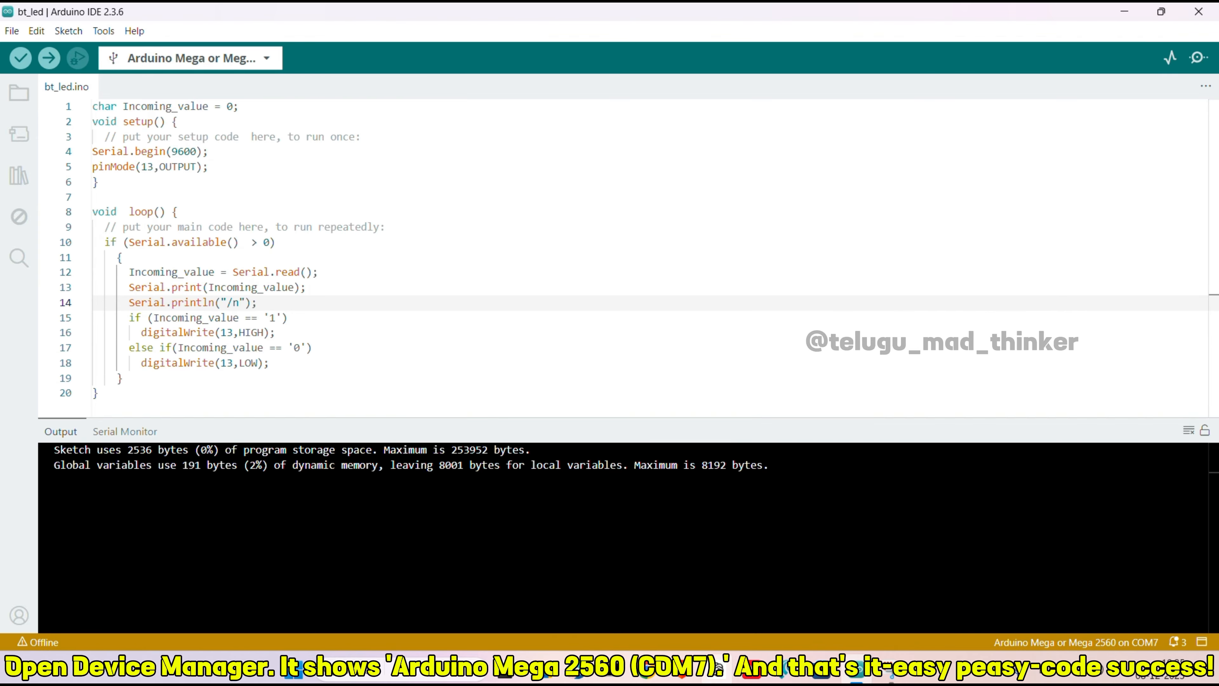
Verify the Arduino Mega 2560's COM port under Ports (COM & LPT) in Device Manager, and close the window.
{"action": "key", "text": "super"}
{"action": "type", "text": "de"}
{"action": "key", "text": "Return"}
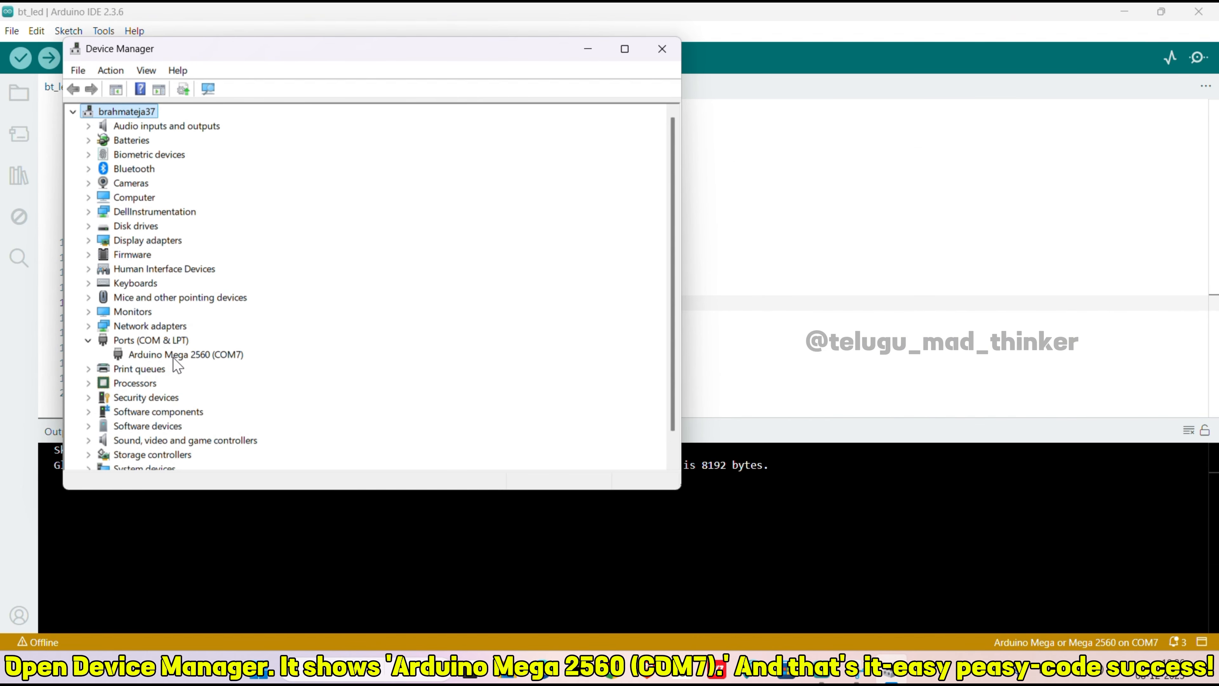
{"action": "left_click", "coordinate": [175, 356]}
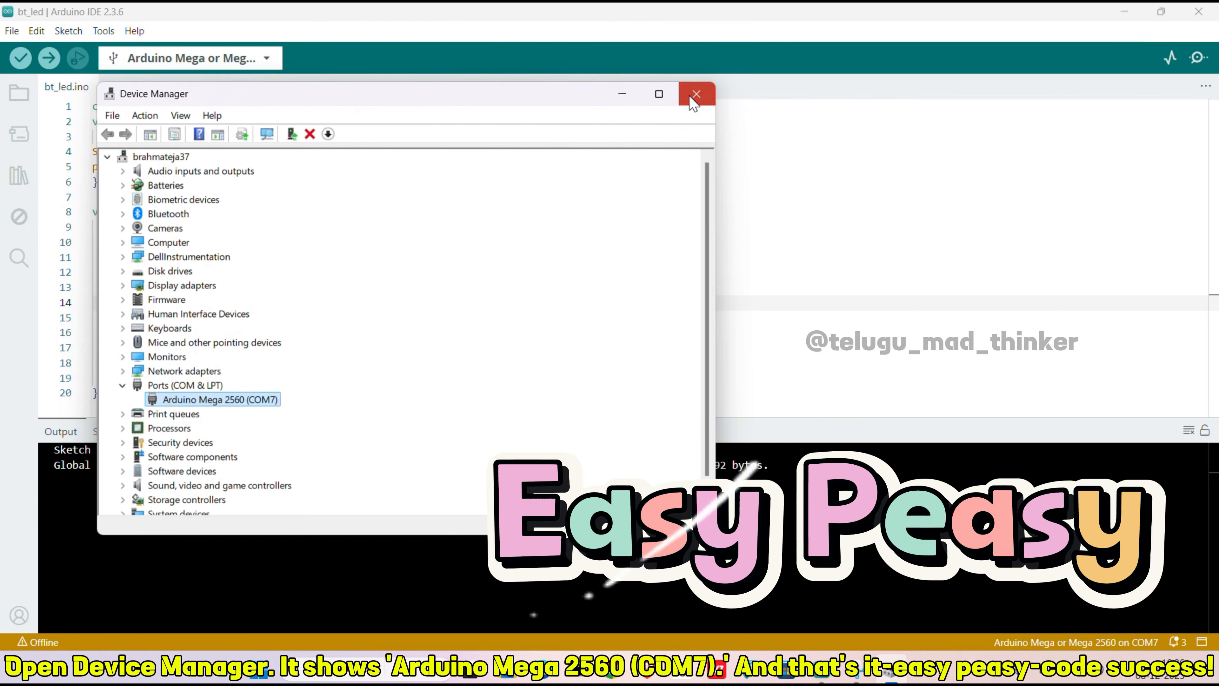
{"action": "left_click", "coordinate": [691, 92]}
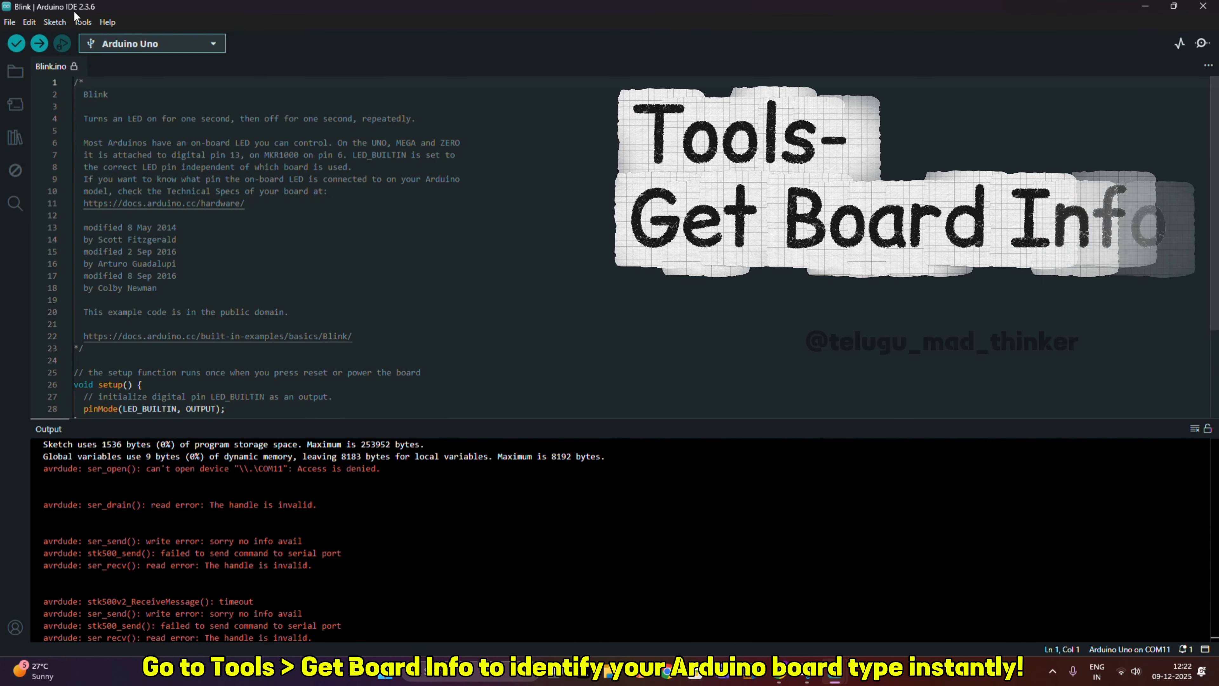
Get the board info for the Arduino Uno on COM11, dismiss it, and request the board info for the clone board on COM13.
{"action": "left_click", "coordinate": [82, 22]}
{"action": "left_click", "coordinate": [95, 245]}
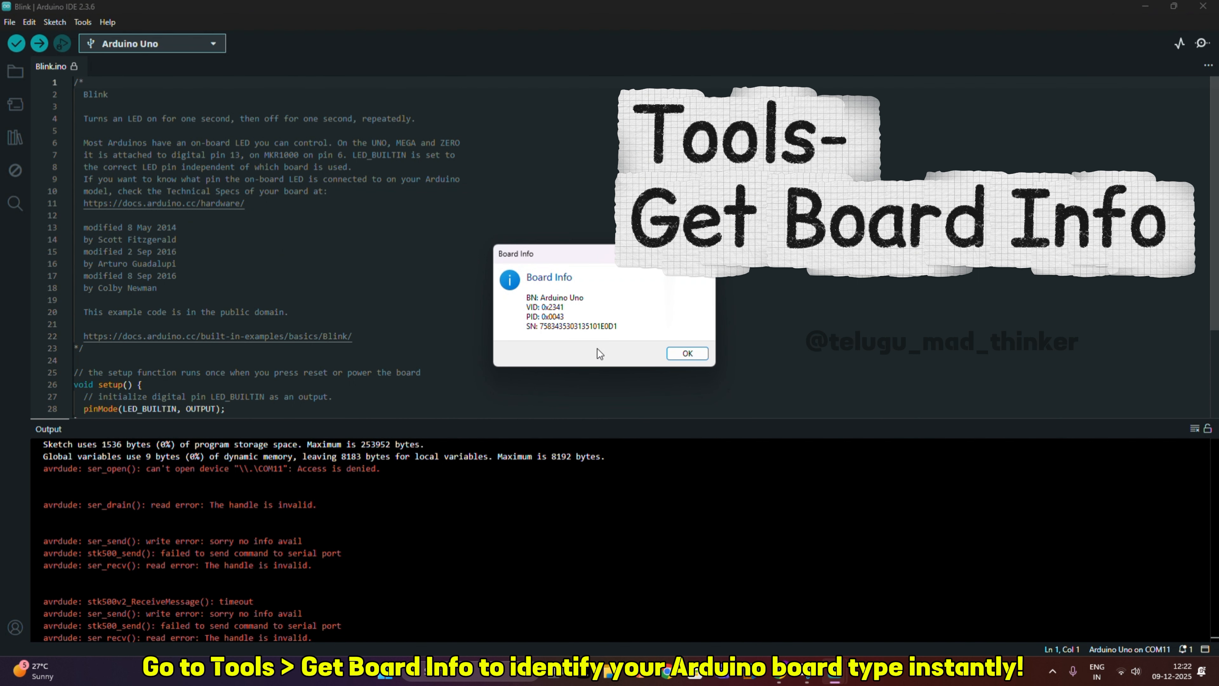
{"action": "left_click", "coordinate": [702, 355]}
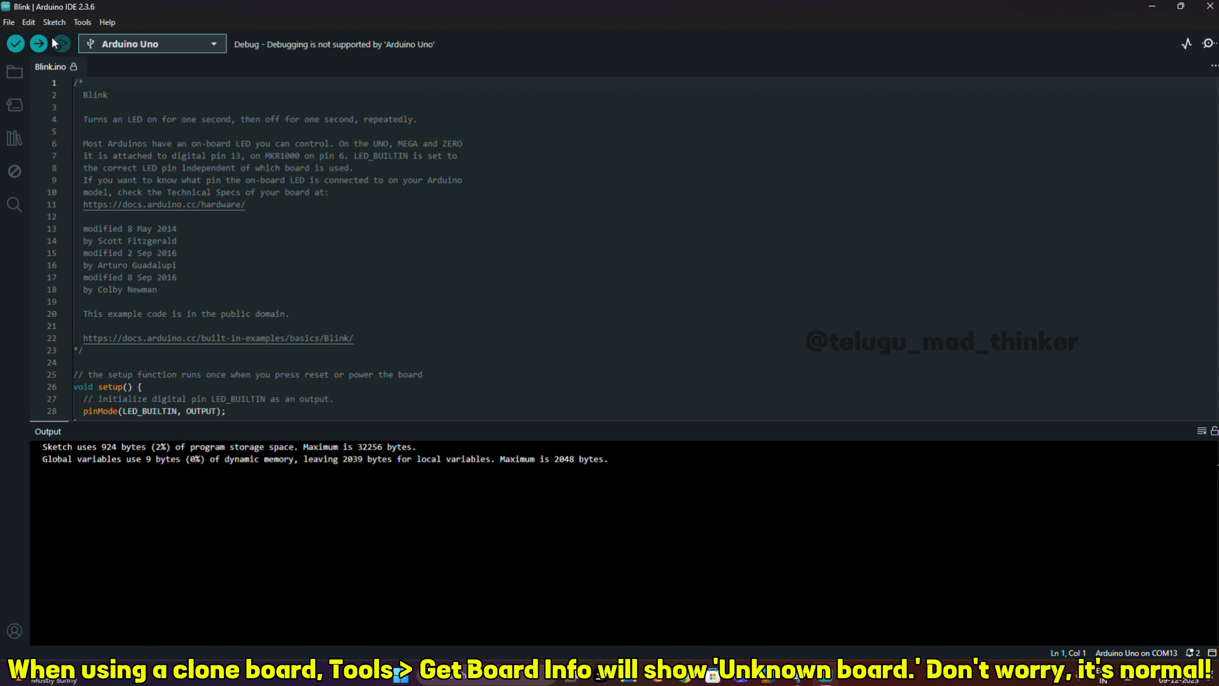
{"action": "left_click", "coordinate": [142, 245]}
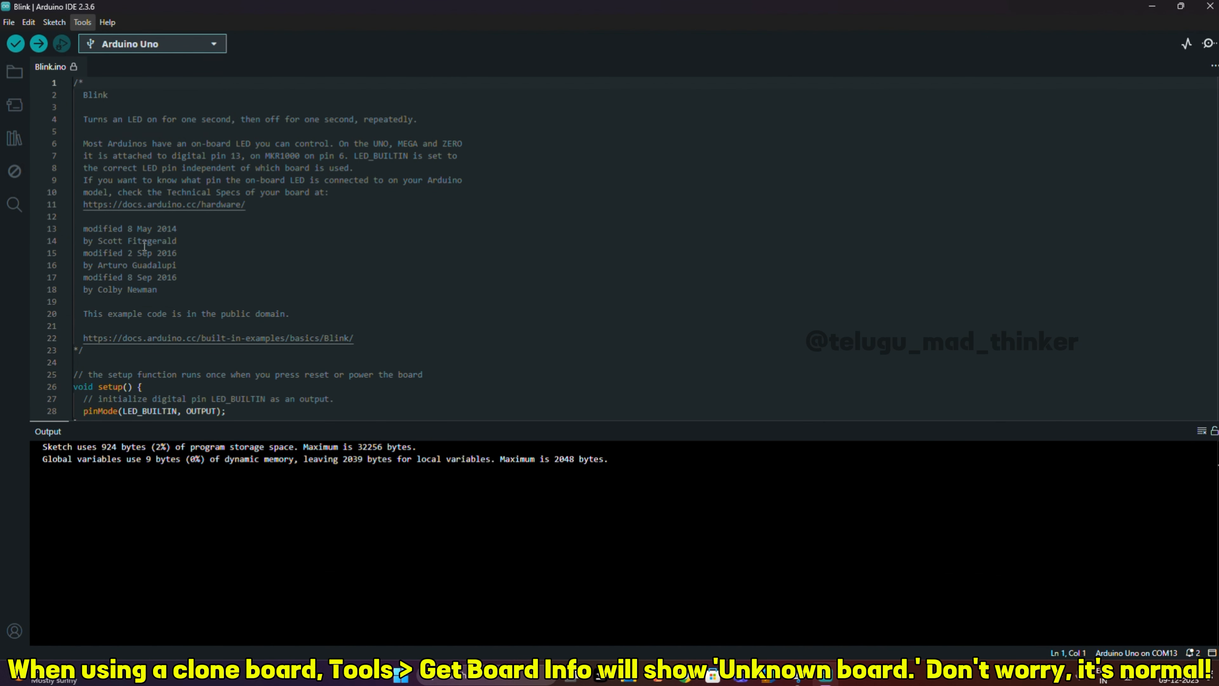